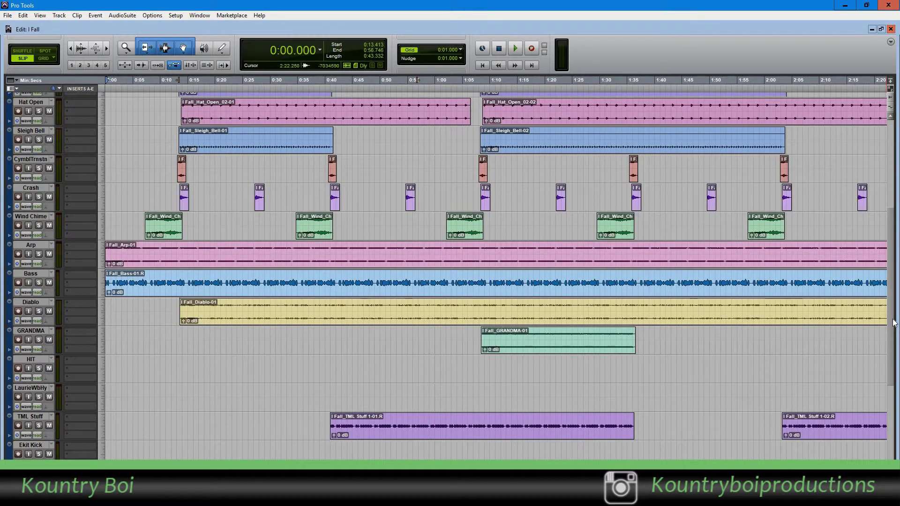
Extend the end of the first HiHat 2 clip to about 0:54.3.
{"action": "left_click_drag", "start_coordinate": [893, 323], "coordinate": [895, 233]}
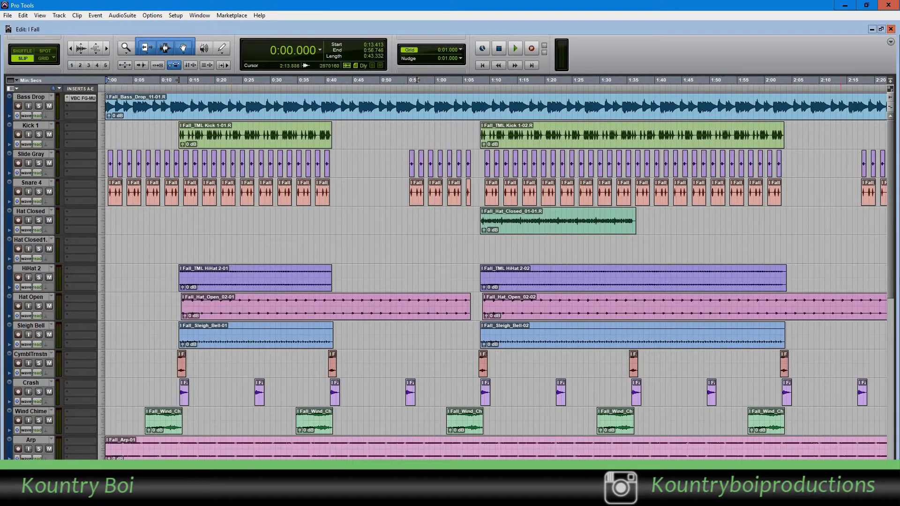
{"action": "left_click_drag", "start_coordinate": [895, 262], "coordinate": [895, 291]}
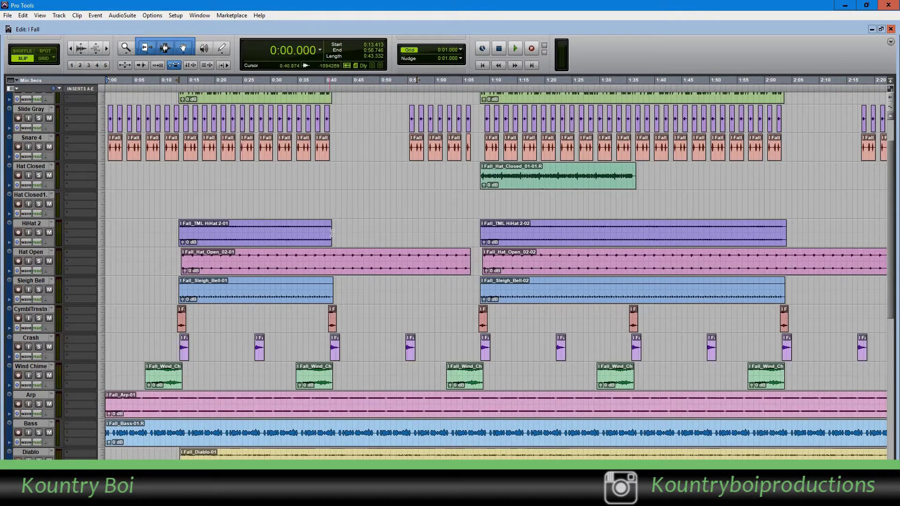
{"action": "left_click_drag", "start_coordinate": [332, 233], "coordinate": [402, 233]}
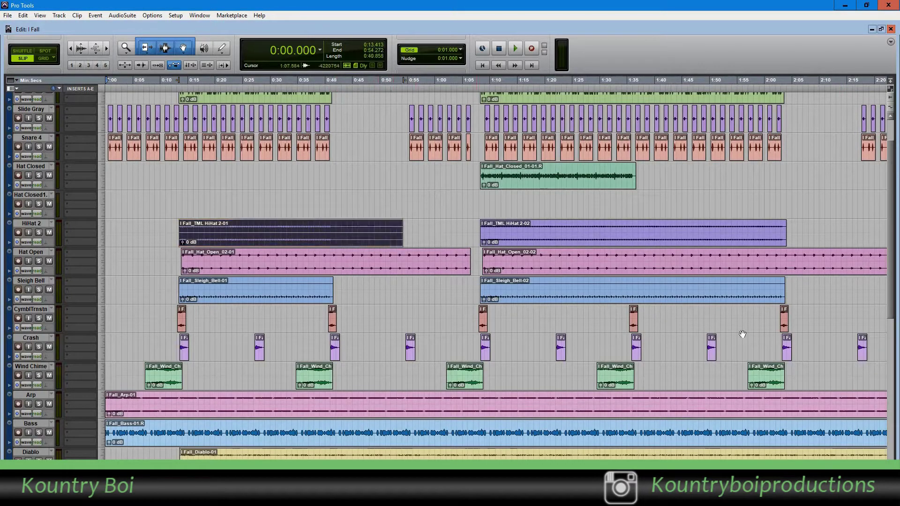
{"action": "left_click", "coordinate": [890, 469]}
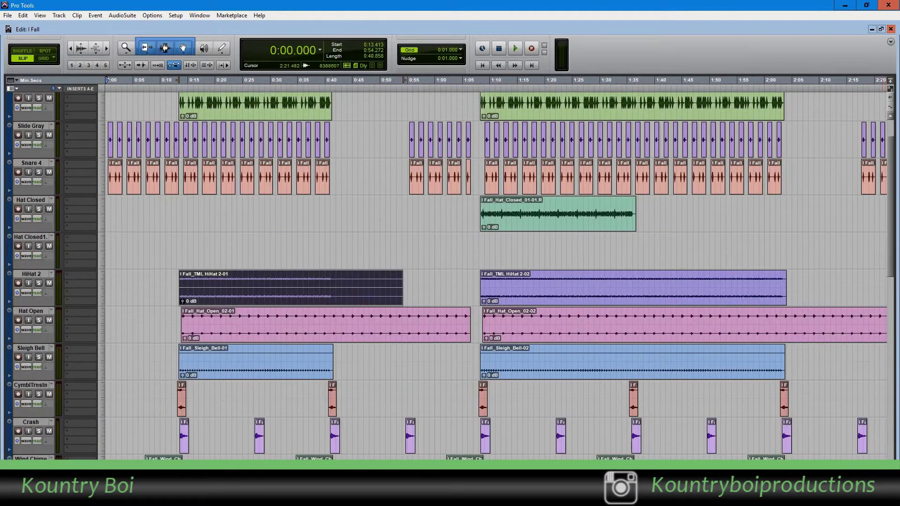
{"action": "left_click", "coordinate": [881, 480]}
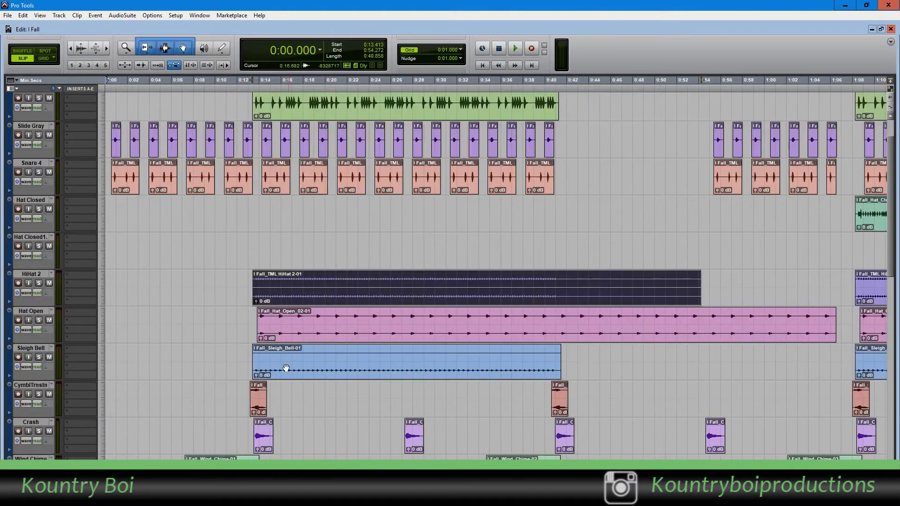
Strip silence from the first HiHat 2 clip with a strip threshold of -22 dB and a clip end pad of 330 msec.
{"action": "left_click", "coordinate": [23, 15]}
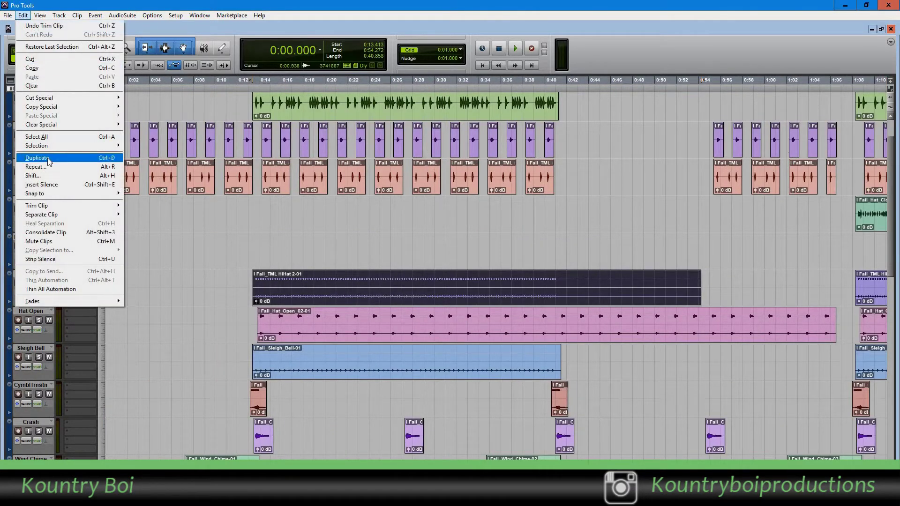
{"action": "left_click", "coordinate": [47, 259]}
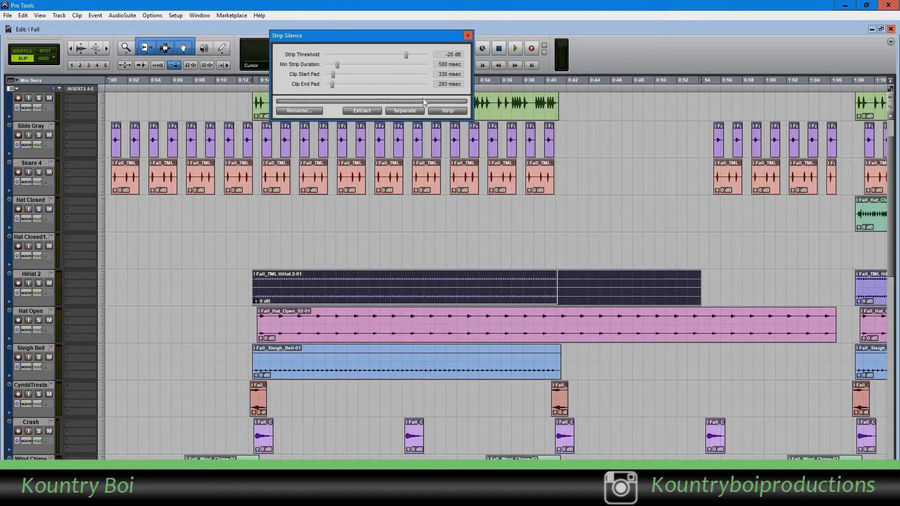
{"action": "left_click_drag", "start_coordinate": [334, 91], "coordinate": [331, 111]}
{"action": "mouse_move", "coordinate": [406, 55]}
{"action": "left_mouse_down"}
{"action": "mouse_move", "coordinate": [413, 57]}
{"action": "mouse_move", "coordinate": [387, 71]}
{"action": "mouse_move", "coordinate": [351, 77]}
{"action": "mouse_move", "coordinate": [403, 67]}
{"action": "left_mouse_up"}
{"action": "left_click", "coordinate": [461, 116]}
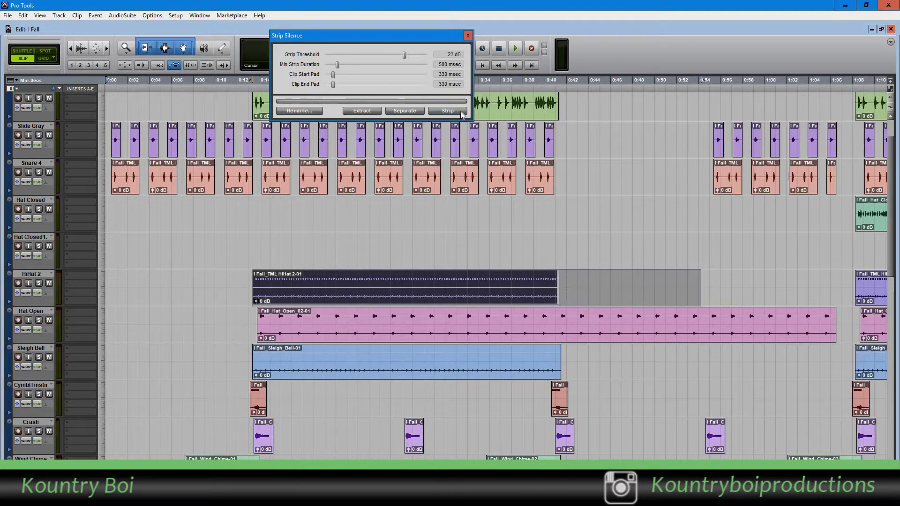
{"action": "left_click", "coordinate": [467, 36]}
{"action": "left_click", "coordinate": [696, 203]}
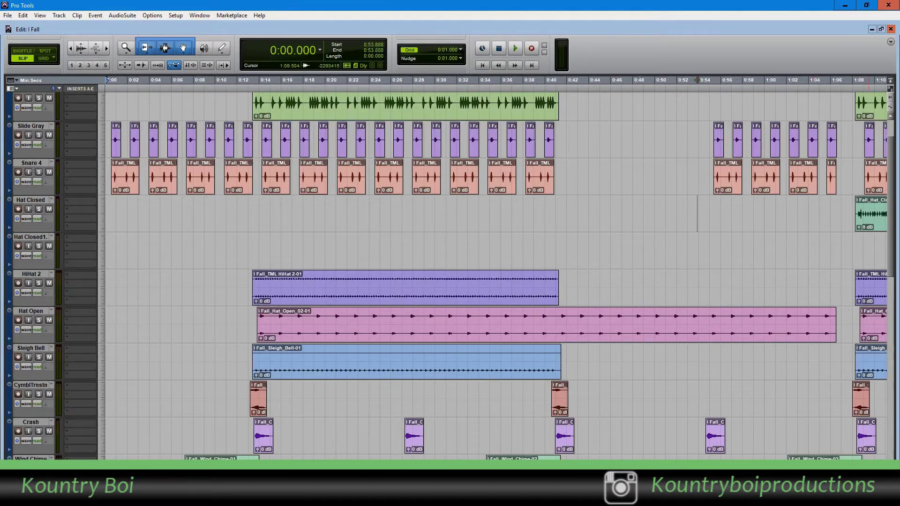
Examine the Maxim limiter on the Master 1 track, including its Dither control, and close it.
{"action": "key", "text": "ctrl+["}
{"action": "key", "text": "alt+super+Down"}
{"action": "key", "text": "alt+super+Down"}
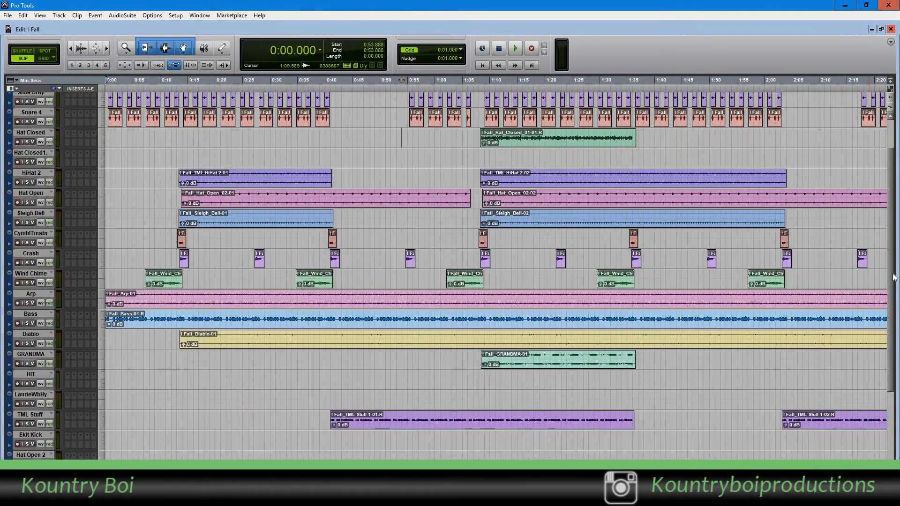
{"action": "left_click_drag", "start_coordinate": [891, 276], "coordinate": [878, 361]}
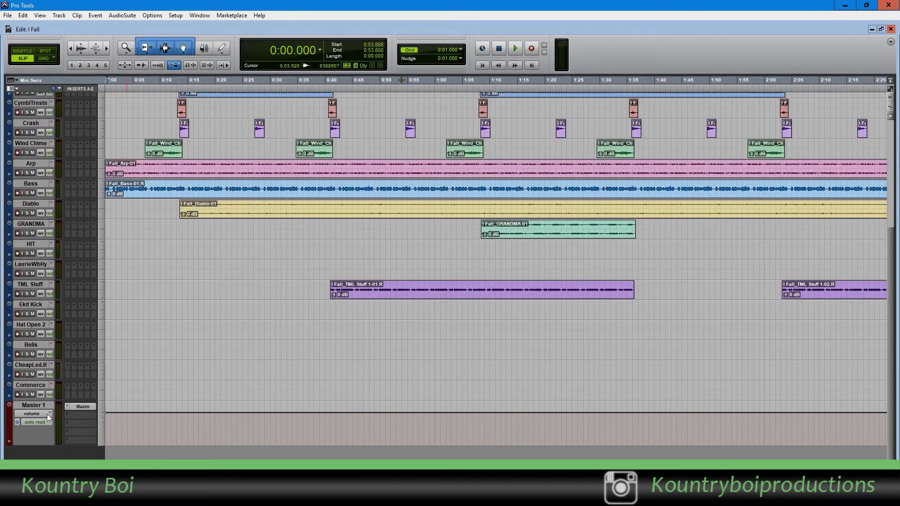
{"action": "left_click", "coordinate": [86, 406]}
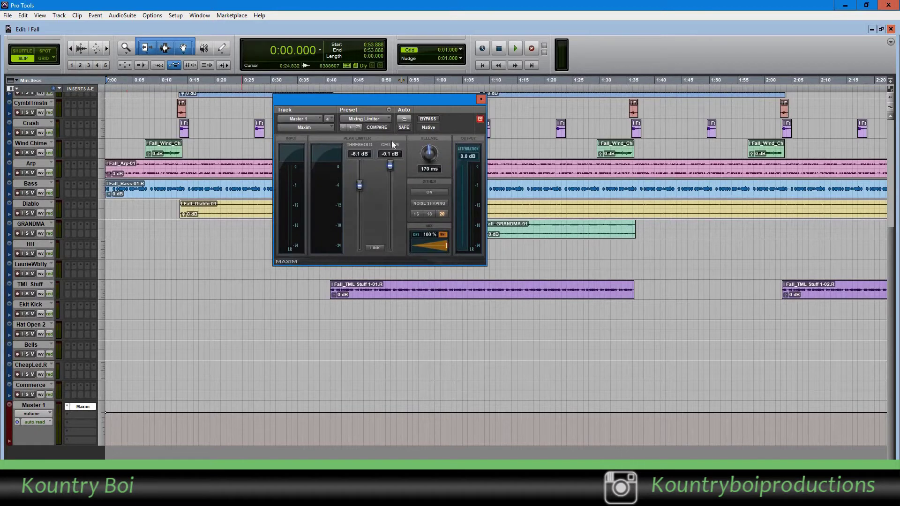
{"action": "left_click_drag", "start_coordinate": [407, 101], "coordinate": [500, 123]}
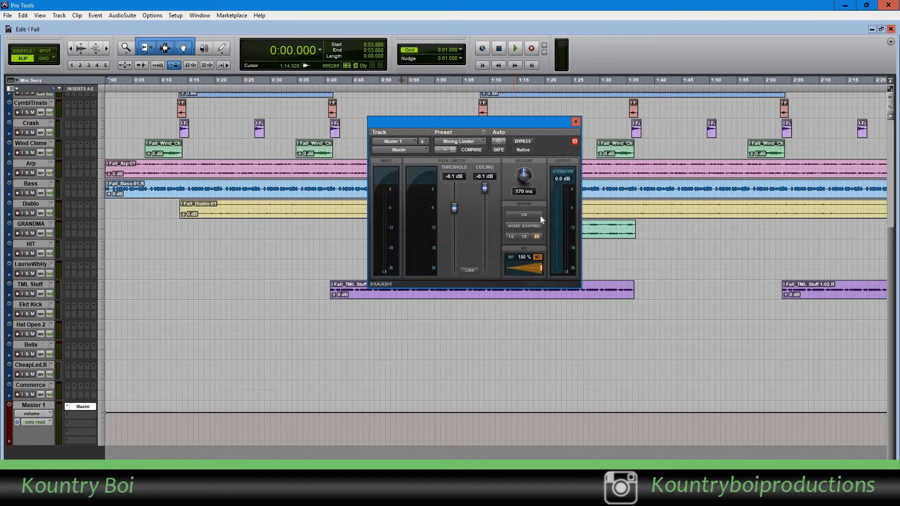
{"action": "mouse_move", "coordinate": [540, 216]}
{"action": "mouse_move", "coordinate": [505, 215]}
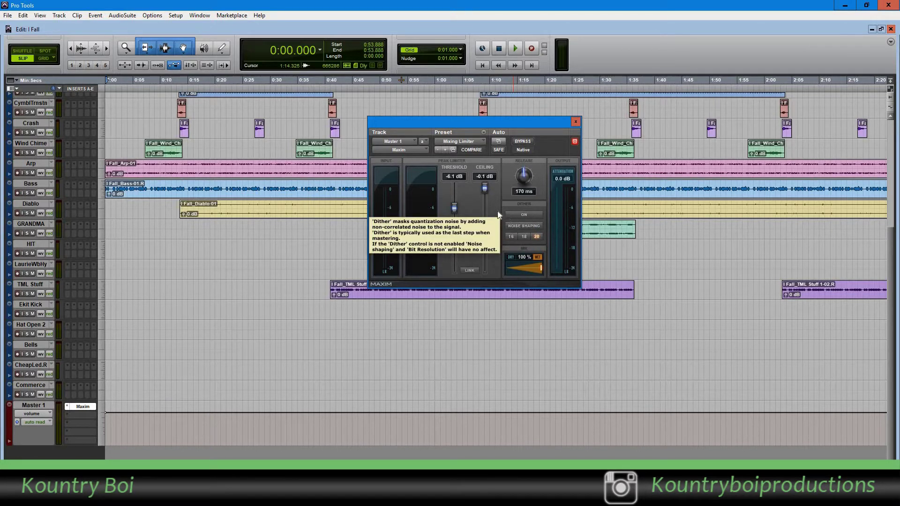
{"action": "left_click", "coordinate": [576, 123]}
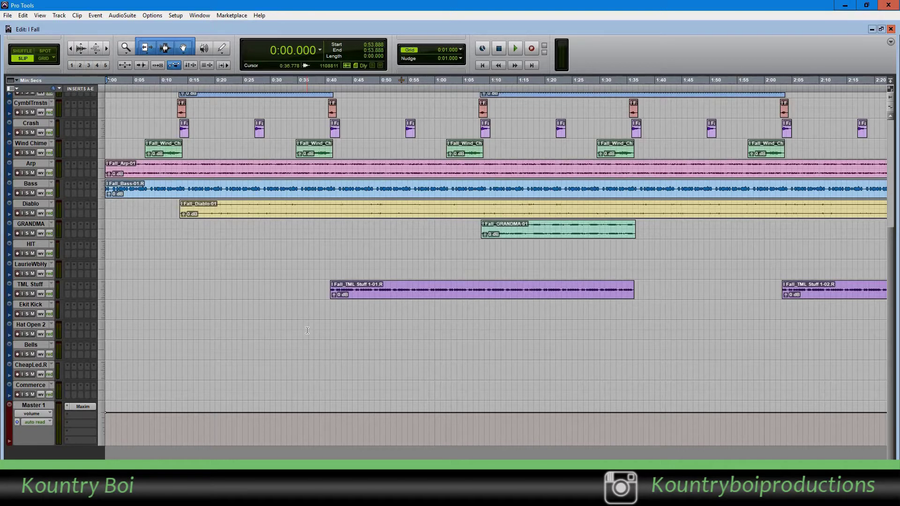
Bypass the Bass Drop track's compressor insert and play back the full mix from the start.
{"action": "left_click_drag", "start_coordinate": [898, 237], "coordinate": [895, 130]}
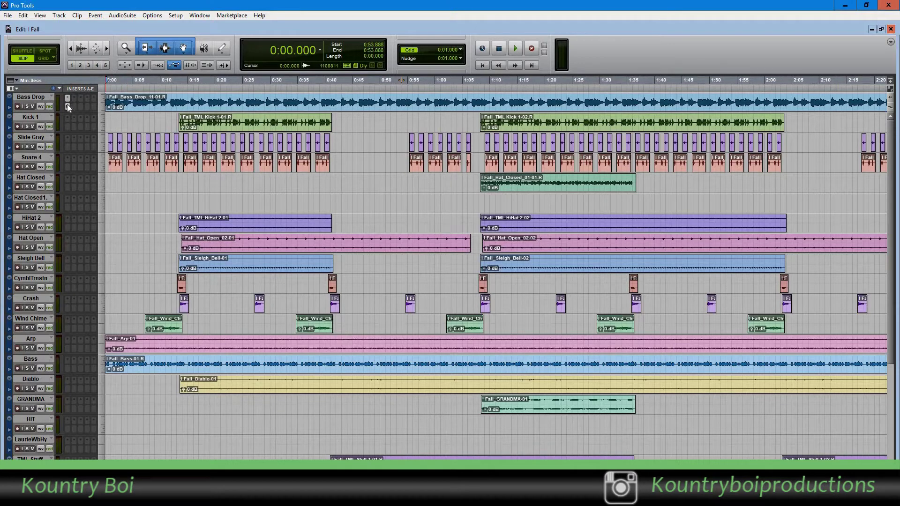
{"action": "left_click", "coordinate": [70, 118]}
{"action": "key", "text": "space"}
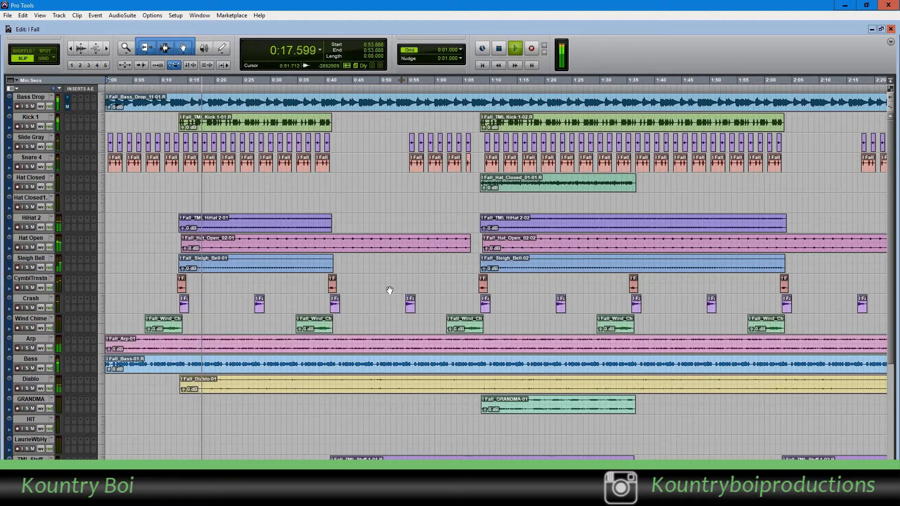
{"action": "key", "text": "space"}
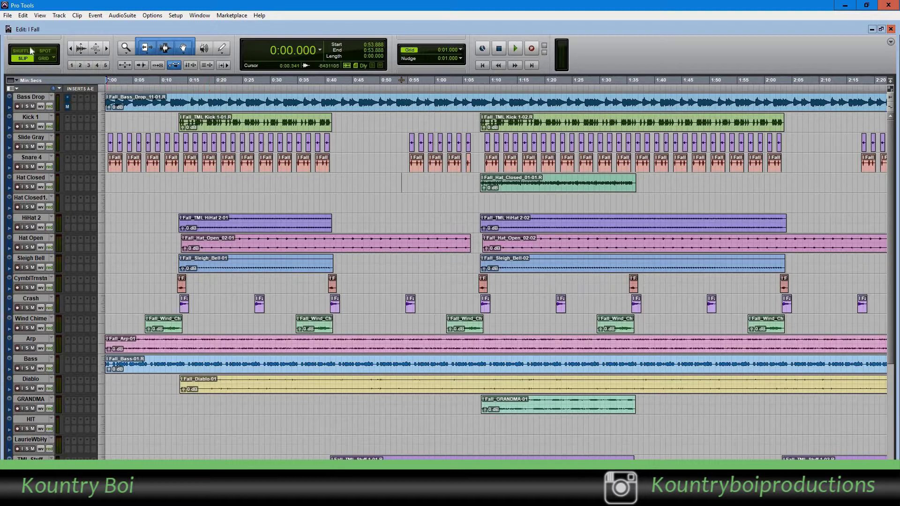
Solo the Bass Drop track and open its VBC FG-MU compressor from the Mix window.
{"action": "left_click", "coordinate": [26, 106]}
{"action": "left_click", "coordinate": [872, 29]}
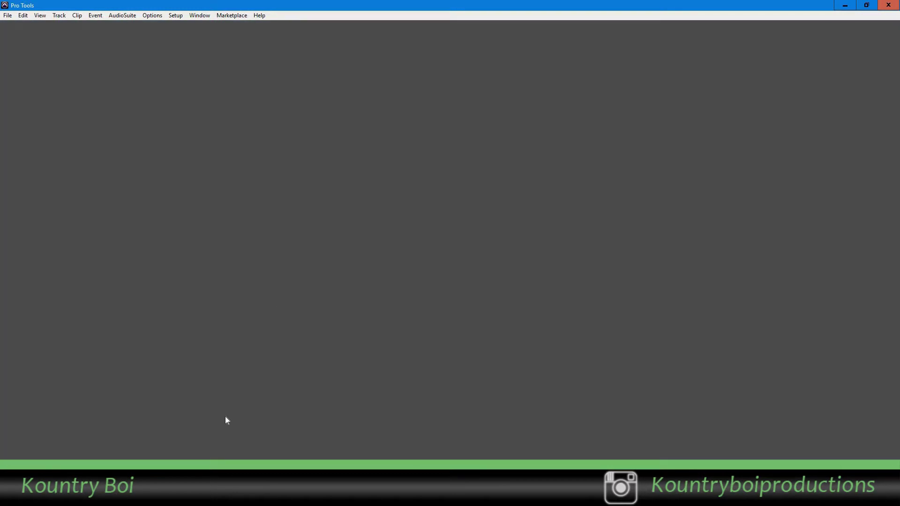
{"action": "key", "text": "ctrl+equal"}
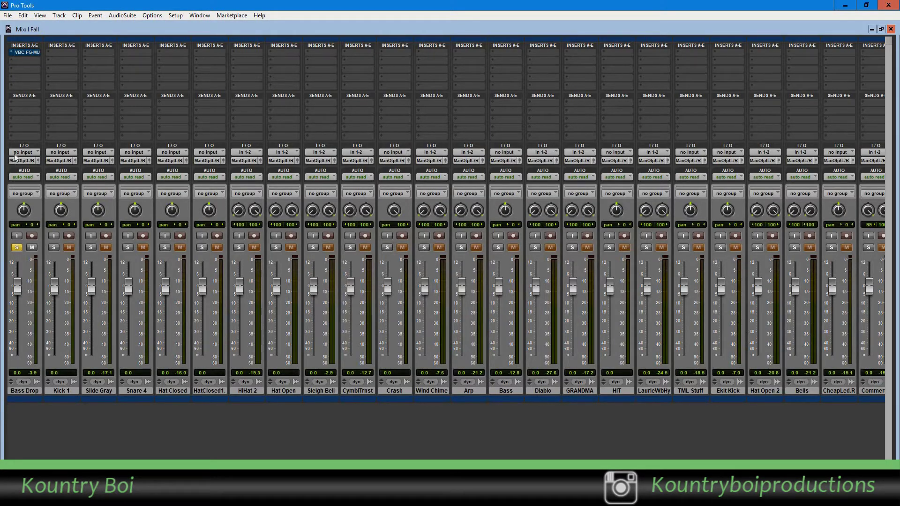
{"action": "left_click", "coordinate": [27, 53]}
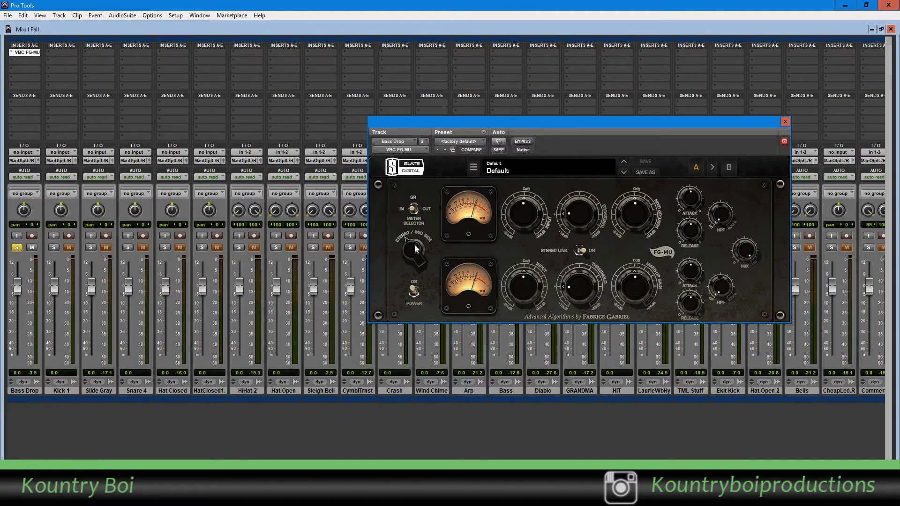
On the Bass Drop compressor, change the Stereo / Mid Side mode, lower the input to about -9.9 dB, and raise the threshold and makeup gain.
{"action": "mouse_move", "coordinate": [415, 248]}
{"action": "left_click_drag", "start_coordinate": [411, 233], "coordinate": [424, 187]}
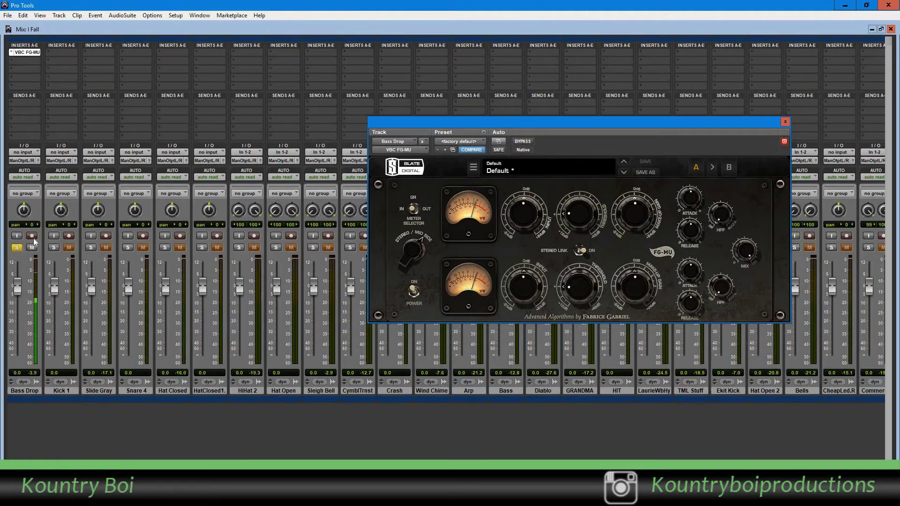
{"action": "left_click_drag", "start_coordinate": [513, 122], "coordinate": [426, 73]}
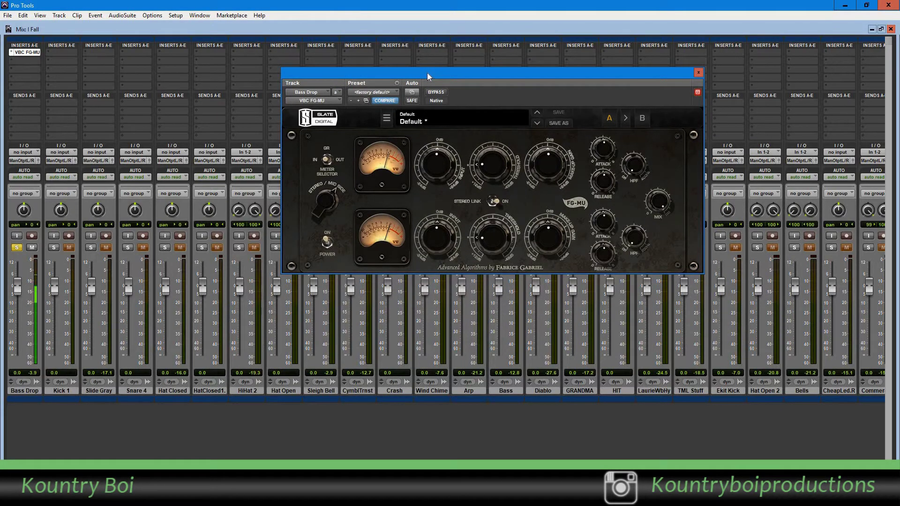
{"action": "left_click_drag", "start_coordinate": [426, 72], "coordinate": [427, 91]}
{"action": "mouse_move", "coordinate": [426, 188]}
{"action": "left_click_drag", "start_coordinate": [426, 189], "coordinate": [425, 195]}
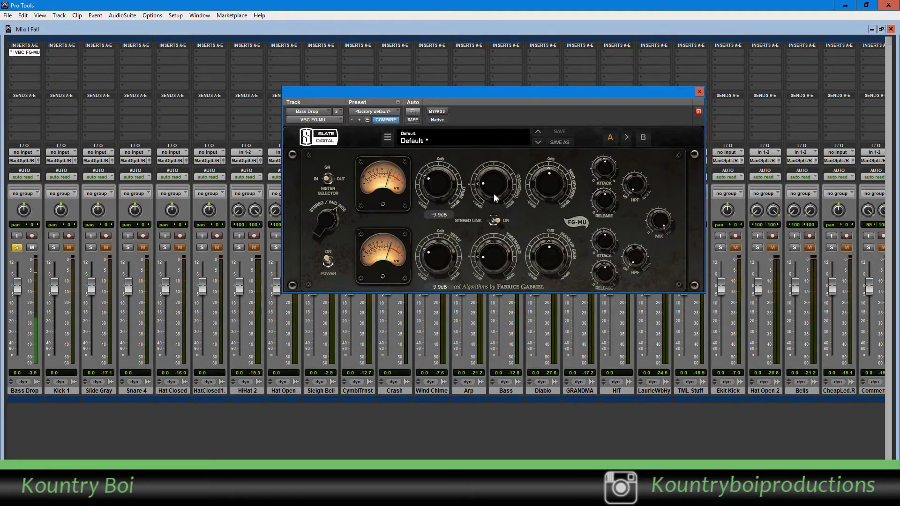
{"action": "left_click_drag", "start_coordinate": [494, 193], "coordinate": [493, 171]}
{"action": "left_click_drag", "start_coordinate": [558, 183], "coordinate": [558, 160]}
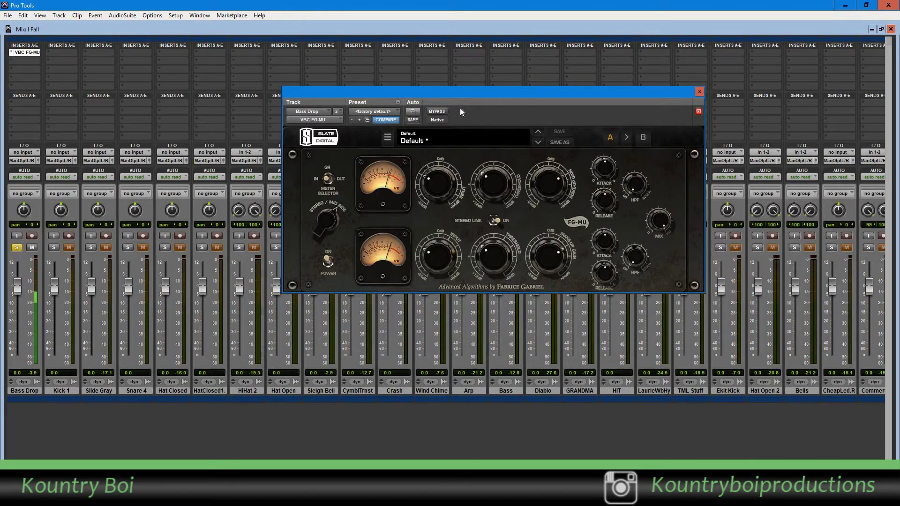
Compare the Bass Drop compressor with its bypassed sound, increase its release, and close the plug-in.
{"action": "left_click", "coordinate": [444, 111]}
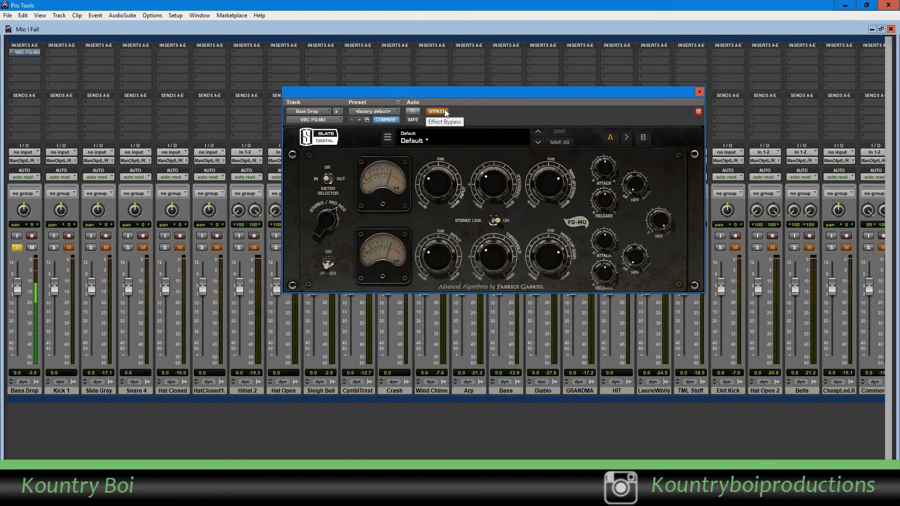
{"action": "left_click", "coordinate": [444, 110]}
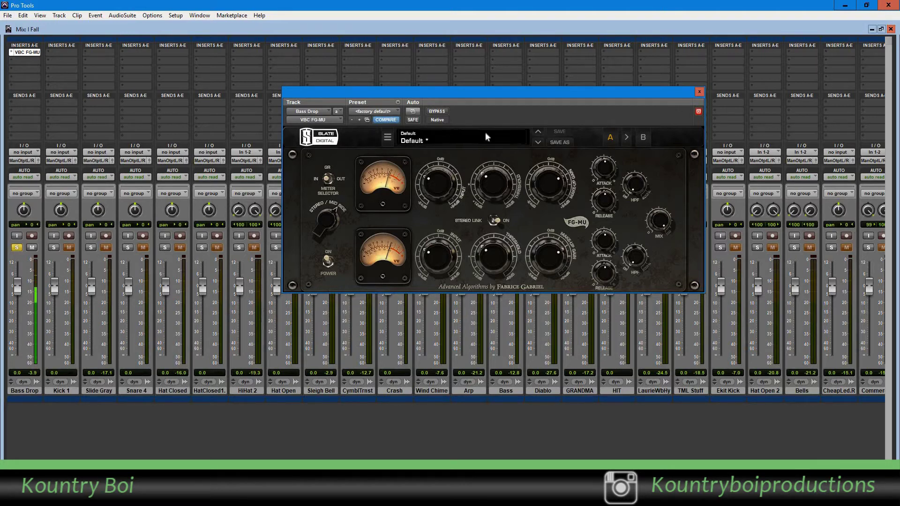
{"action": "mouse_move", "coordinate": [595, 187]}
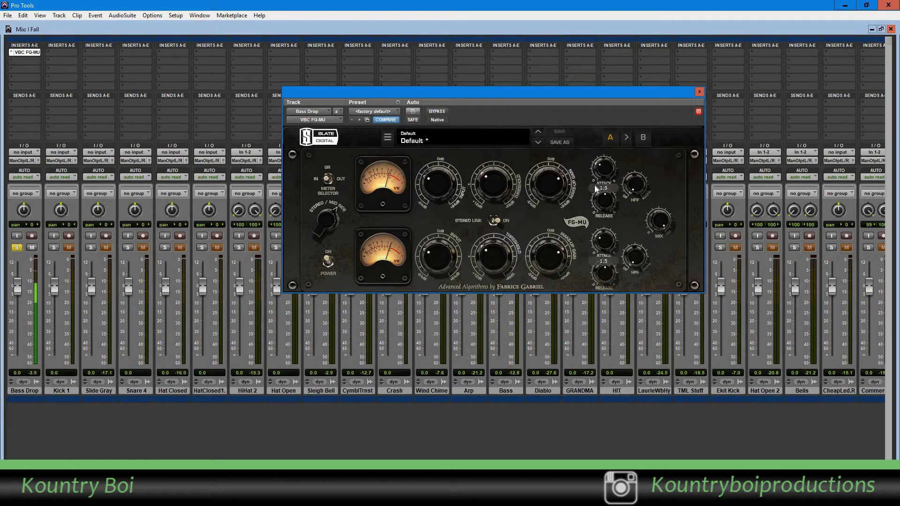
{"action": "mouse_move", "coordinate": [502, 222]}
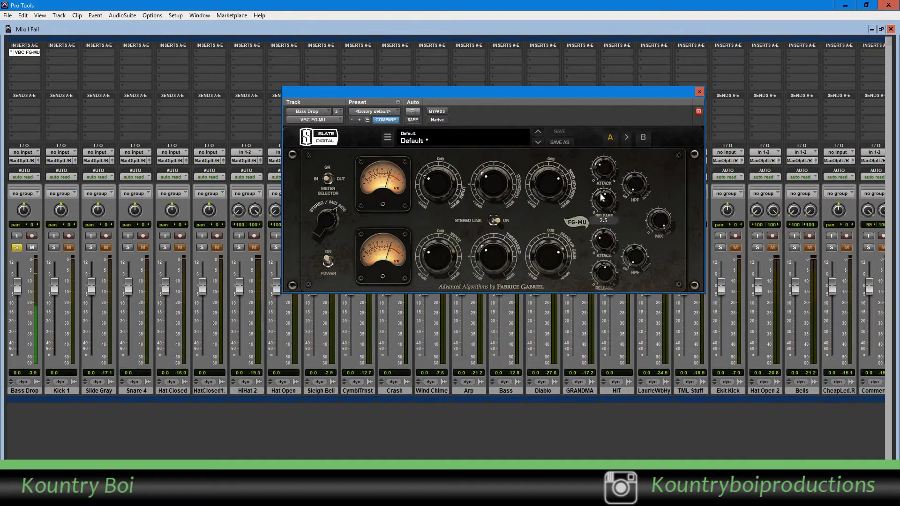
{"action": "left_click_drag", "start_coordinate": [597, 199], "coordinate": [597, 179]}
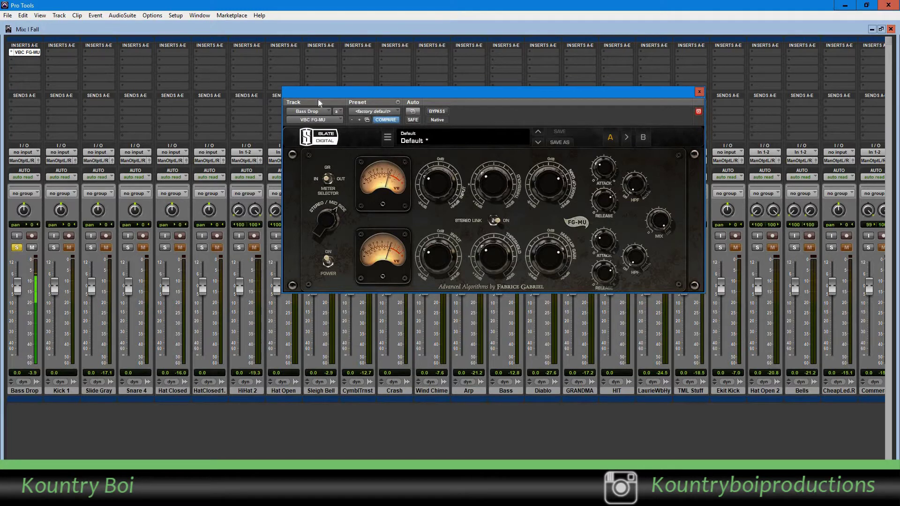
{"action": "left_click", "coordinate": [699, 91]}
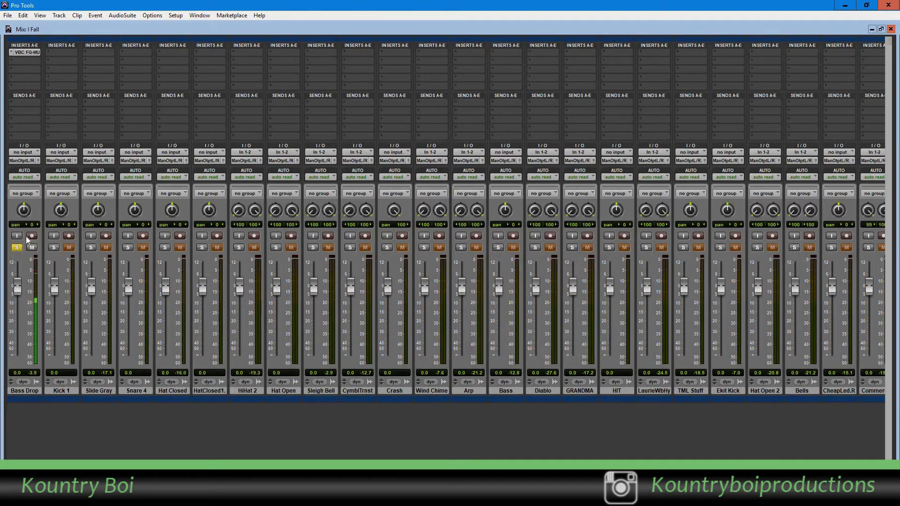
Switch the solo from Bass Drop to Kick 1, move playback to the first Kick 1 clip, and return to the Mix window.
{"action": "left_click", "coordinate": [17, 247]}
{"action": "left_click", "coordinate": [55, 248]}
{"action": "left_click", "coordinate": [872, 29]}
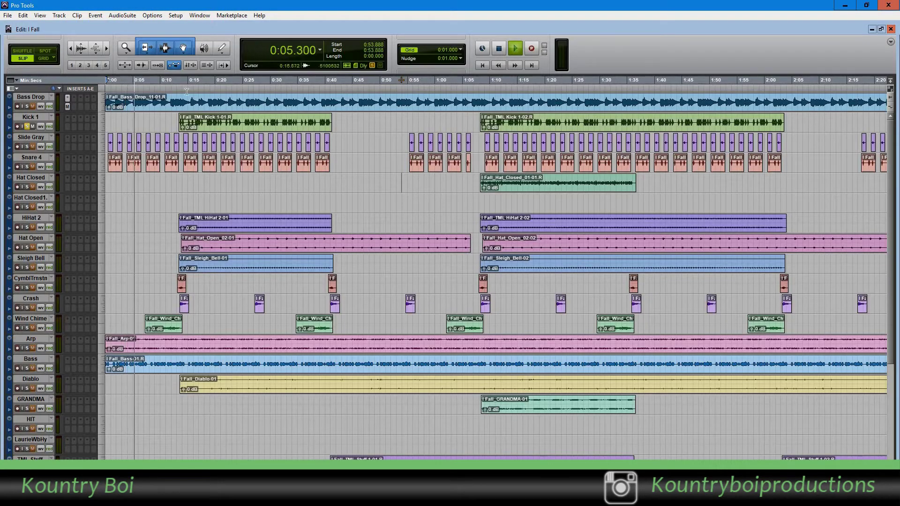
{"action": "left_click", "coordinate": [178, 91]}
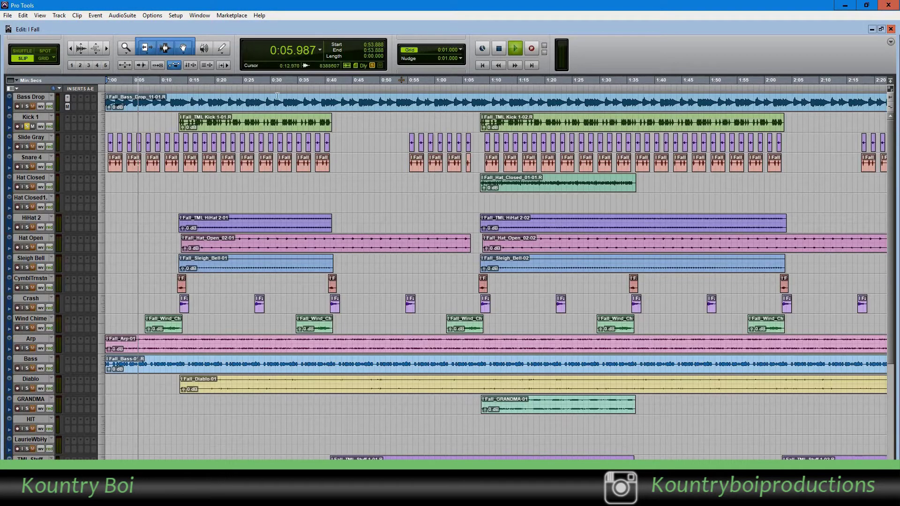
{"action": "left_click", "coordinate": [870, 30]}
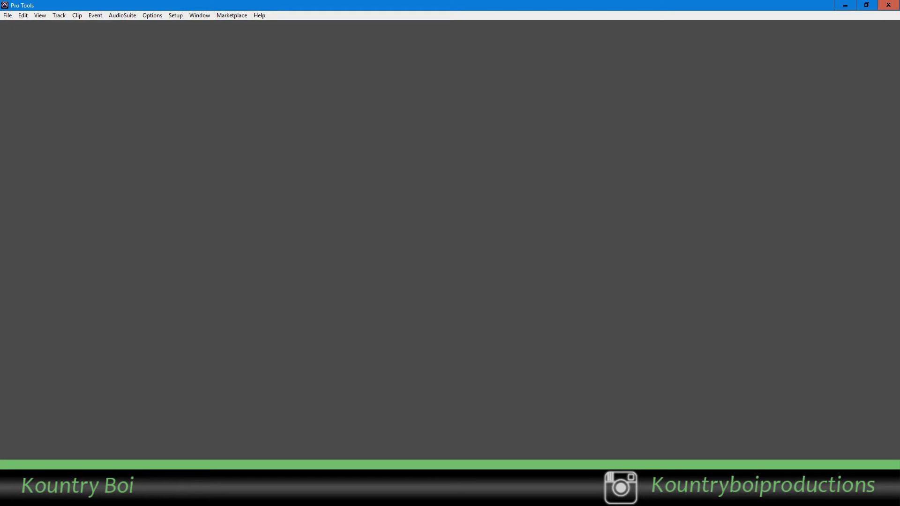
{"action": "key", "text": "ctrl+="}
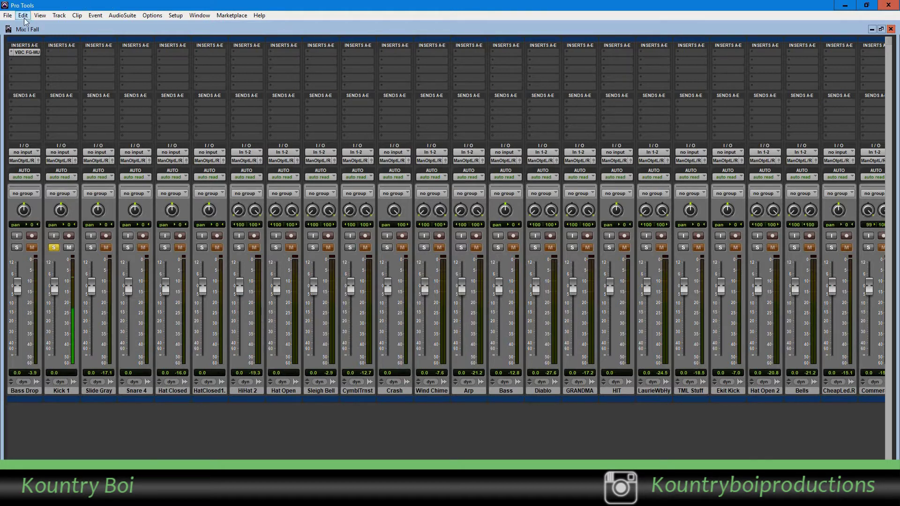
Insert the SSLEQ equalizer on the Kick 1 track and move its window closer to the channel.
{"action": "left_click", "coordinate": [47, 49]}
{"action": "mouse_move", "coordinate": [58, 70]}
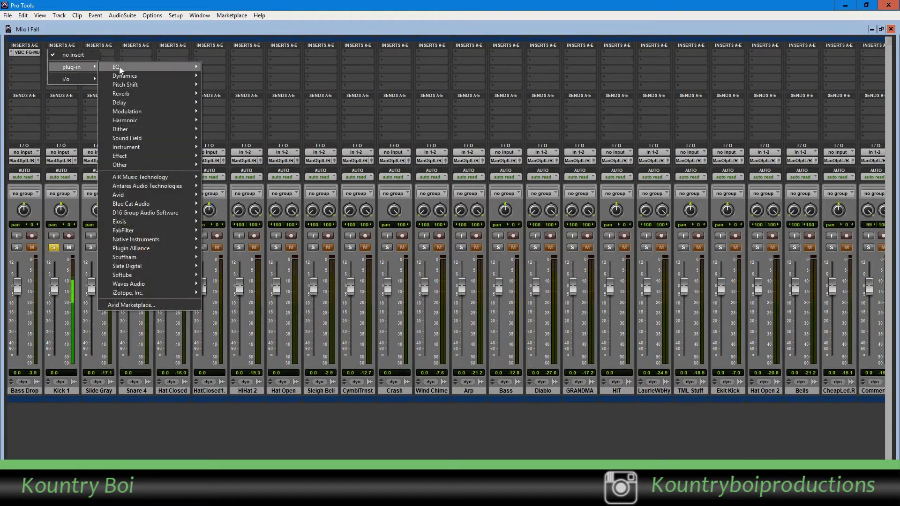
{"action": "left_click", "coordinate": [231, 178]}
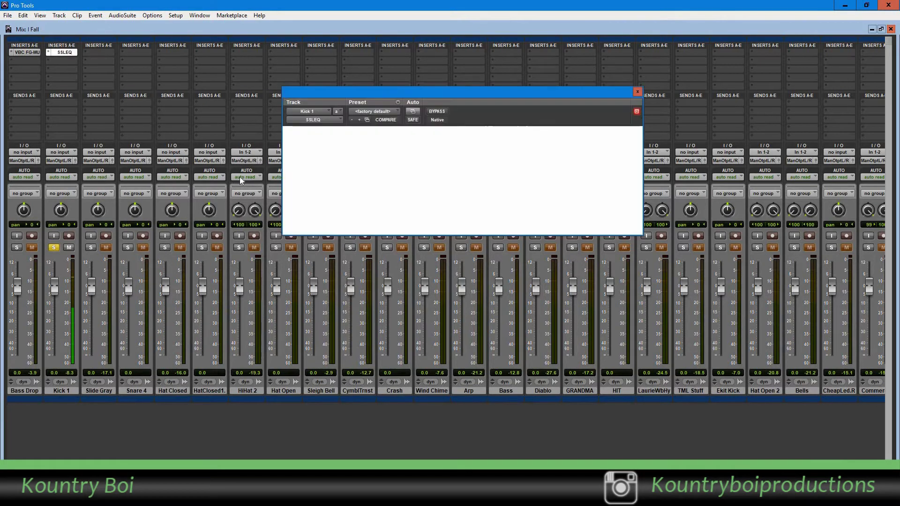
{"action": "left_click_drag", "start_coordinate": [444, 95], "coordinate": [355, 100]}
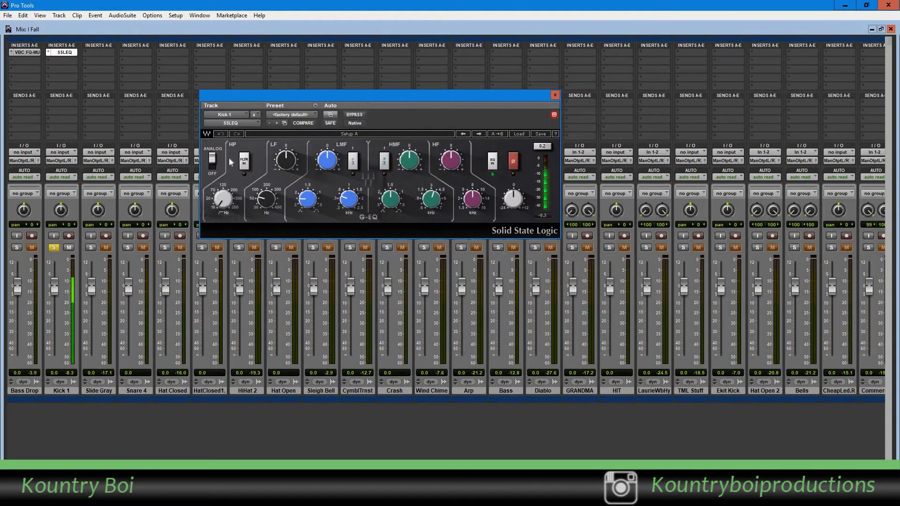
Switch analog modelling off and raise the high-pass frequency on Kick 1's SSLEQ, and compare it with the bypassed sound.
{"action": "left_click", "coordinate": [212, 159]}
{"action": "left_click_drag", "start_coordinate": [223, 199], "coordinate": [223, 188]}
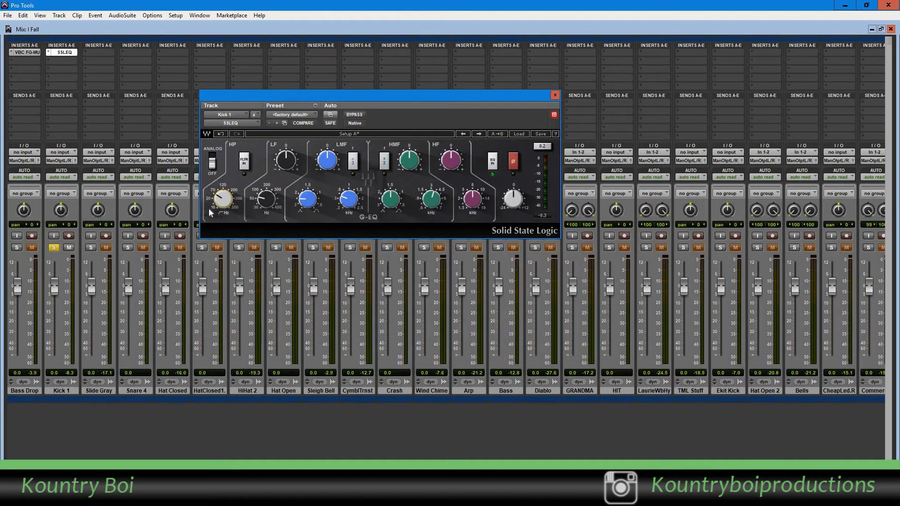
{"action": "left_click", "coordinate": [357, 115]}
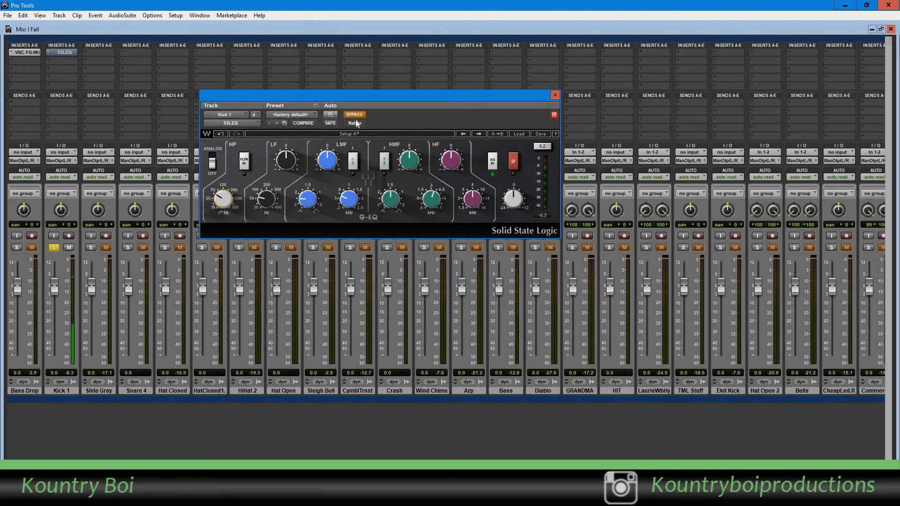
{"action": "left_click", "coordinate": [360, 116]}
{"action": "left_click_drag", "start_coordinate": [356, 99], "coordinate": [367, 100]}
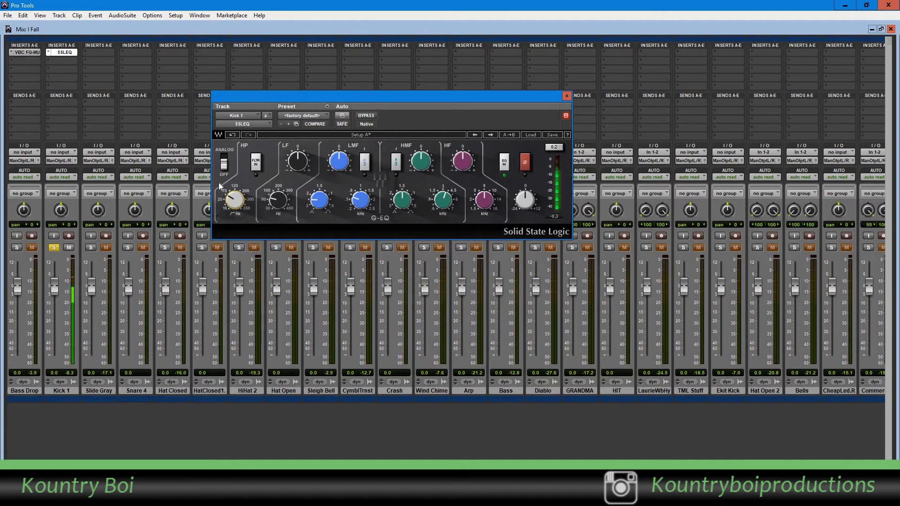
Engage the high-pass filter on Kick 1's SSLEQ and adjust the gains of its bands, boosting LF and HMF.
{"action": "left_click", "coordinate": [263, 162]}
{"action": "left_click_drag", "start_coordinate": [345, 164], "coordinate": [346, 168]}
{"action": "left_click_drag", "start_coordinate": [298, 161], "coordinate": [297, 143]}
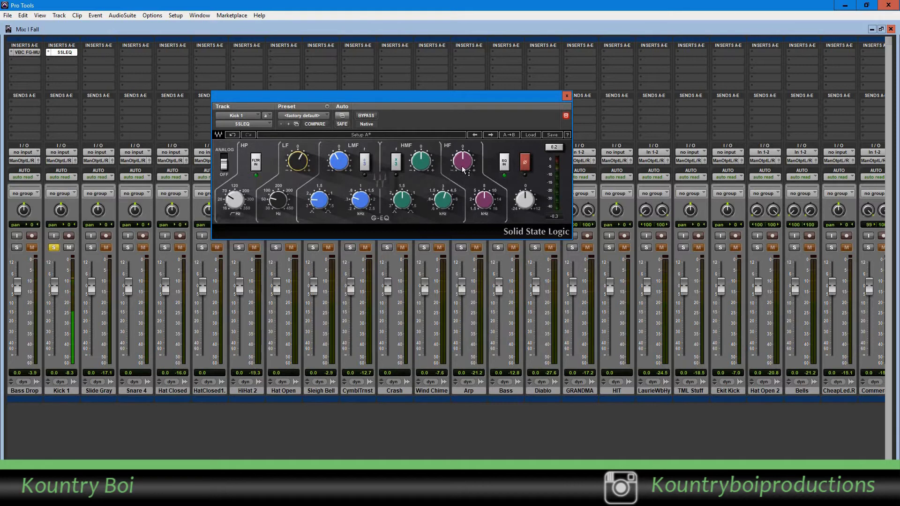
{"action": "left_click_drag", "start_coordinate": [462, 160], "coordinate": [421, 153]}
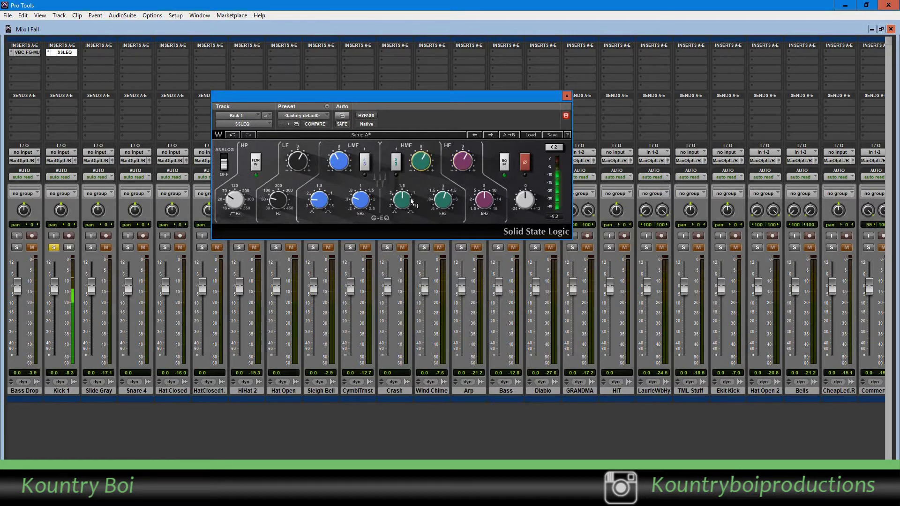
Lower the Q of the LMF and HMF bands on Kick 1's SSLEQ.
{"action": "mouse_move", "coordinate": [411, 202]}
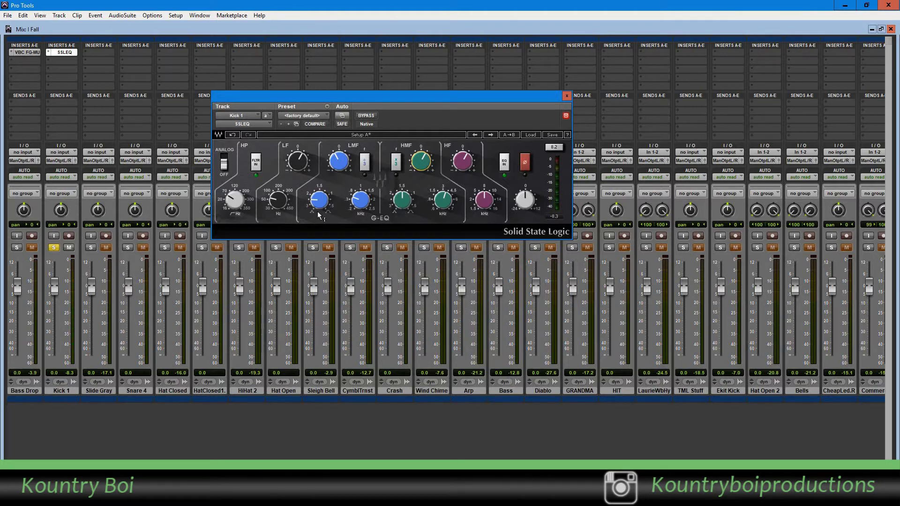
{"action": "mouse_move", "coordinate": [319, 218]}
{"action": "left_click", "coordinate": [320, 201]}
{"action": "left_click_drag", "start_coordinate": [320, 203], "coordinate": [322, 187]}
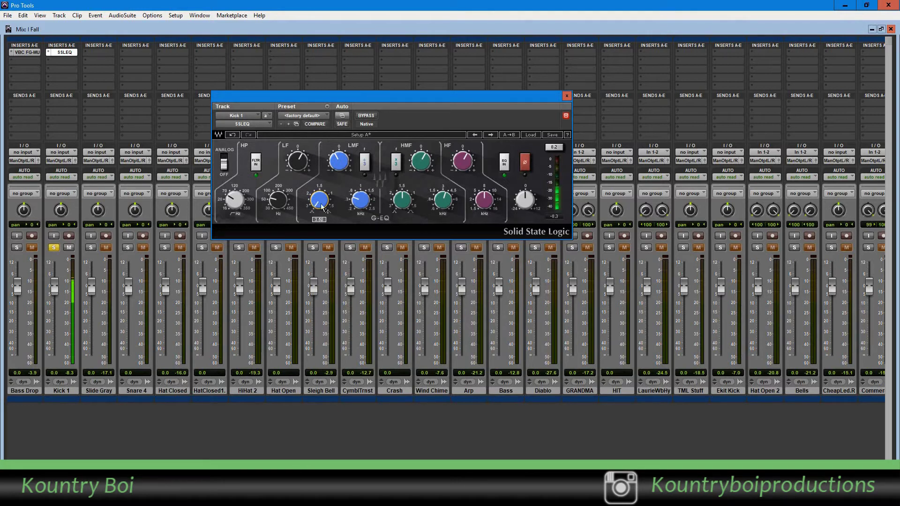
{"action": "left_click_drag", "start_coordinate": [401, 197], "coordinate": [399, 178]}
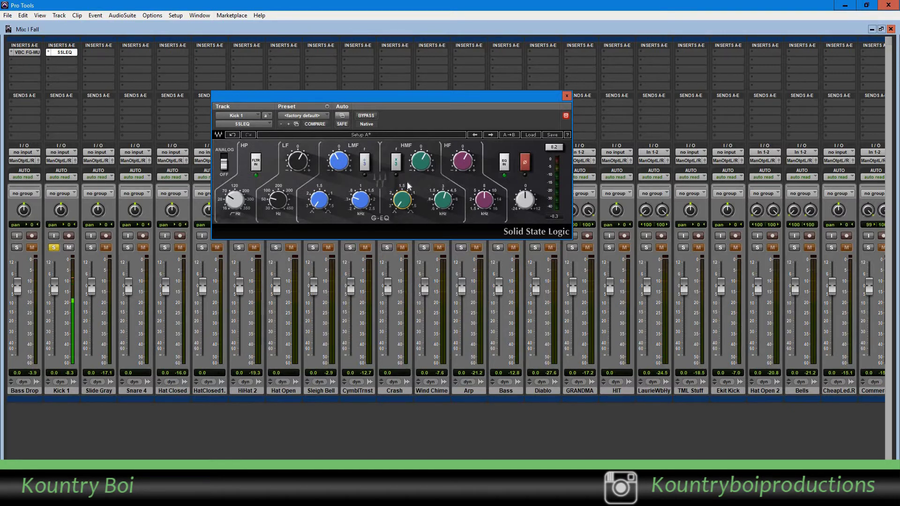
Close the Kick 1 EQ, audition Kick 1 together with Bass Drop, and clear both solos.
{"action": "key", "text": "ctrl+w"}
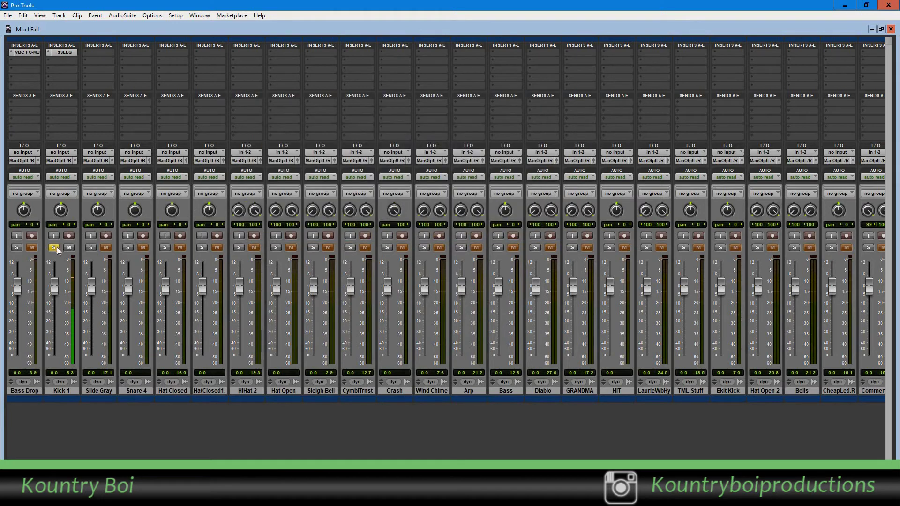
{"action": "left_click", "coordinate": [19, 248]}
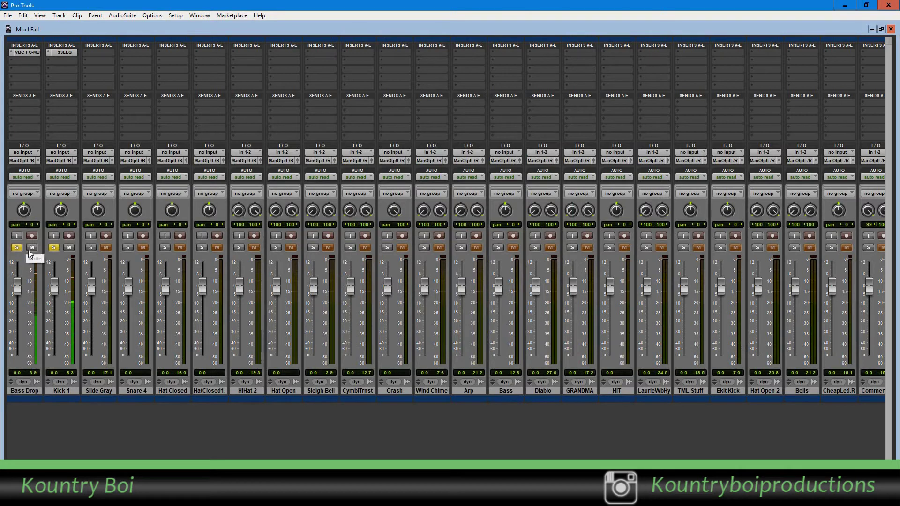
{"action": "left_click", "coordinate": [54, 247], "text": "alt"}
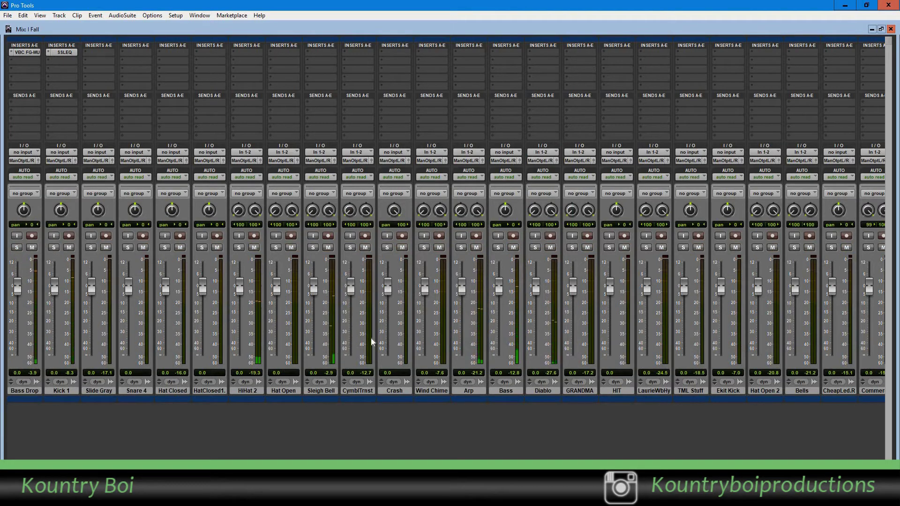
Solo the Diablo track and insert the stereo VBC FG-MU compressor on it.
{"action": "left_click", "coordinate": [535, 248]}
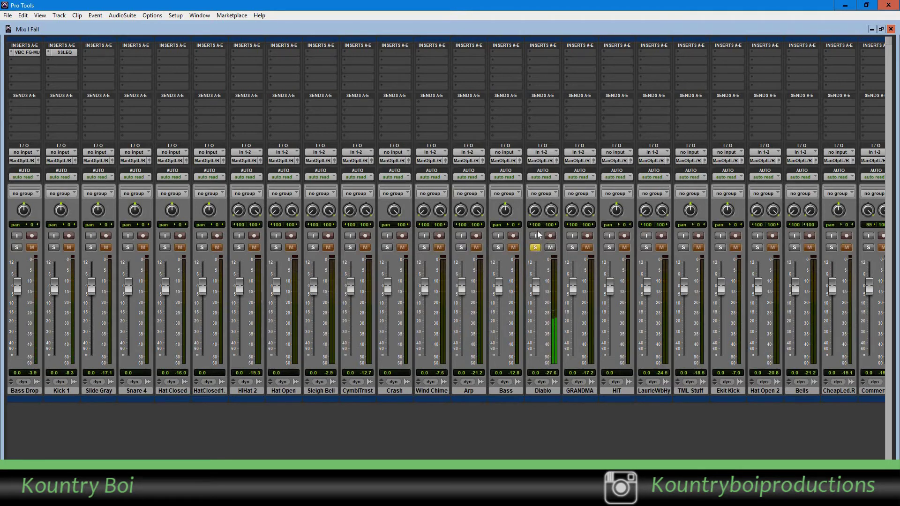
{"action": "left_click", "coordinate": [533, 55]}
{"action": "mouse_move", "coordinate": [547, 69]}
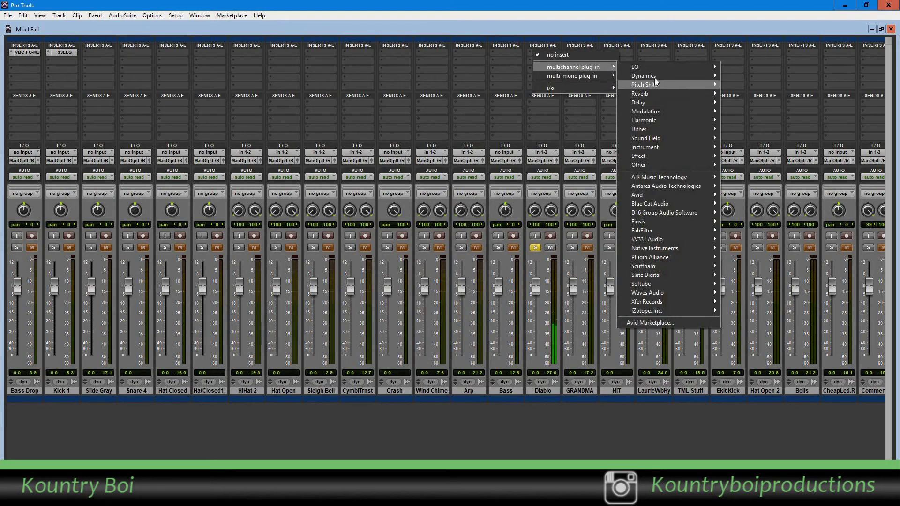
{"action": "mouse_move", "coordinate": [652, 76]}
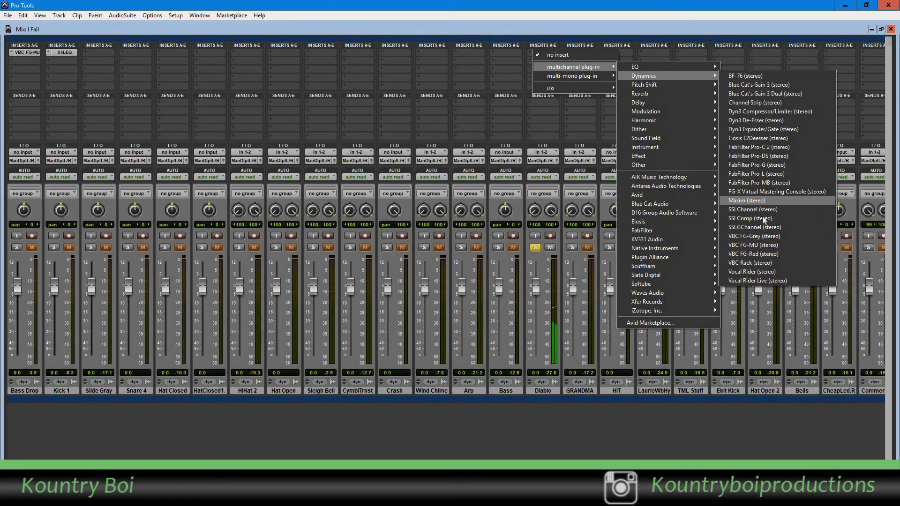
{"action": "left_click", "coordinate": [759, 245]}
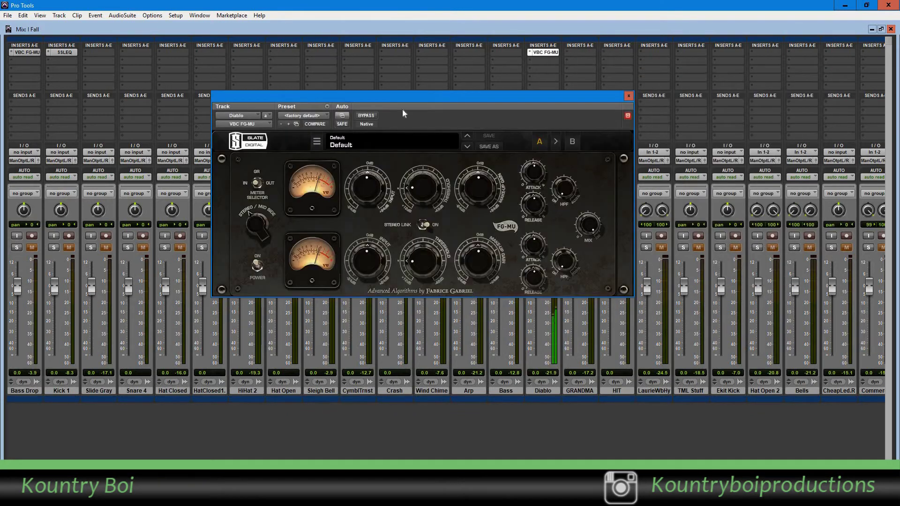
{"action": "left_click_drag", "start_coordinate": [468, 97], "coordinate": [557, 65]}
On Diablo's FG-MU, lower the input, set the threshold to about -8.6, raise the makeup gain, and close the plug-in.
{"action": "mouse_move", "coordinate": [518, 167]}
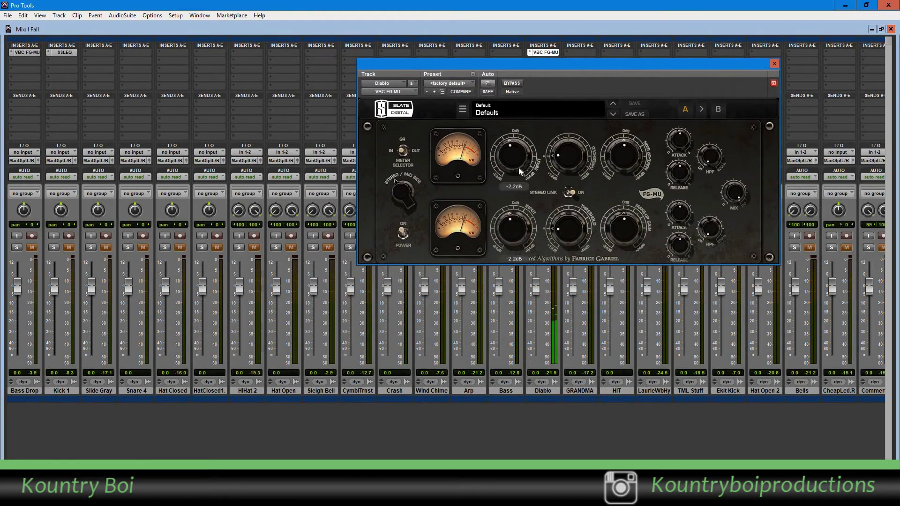
{"action": "left_click_drag", "start_coordinate": [518, 167], "coordinate": [513, 173]}
{"action": "left_click_drag", "start_coordinate": [574, 165], "coordinate": [571, 151]}
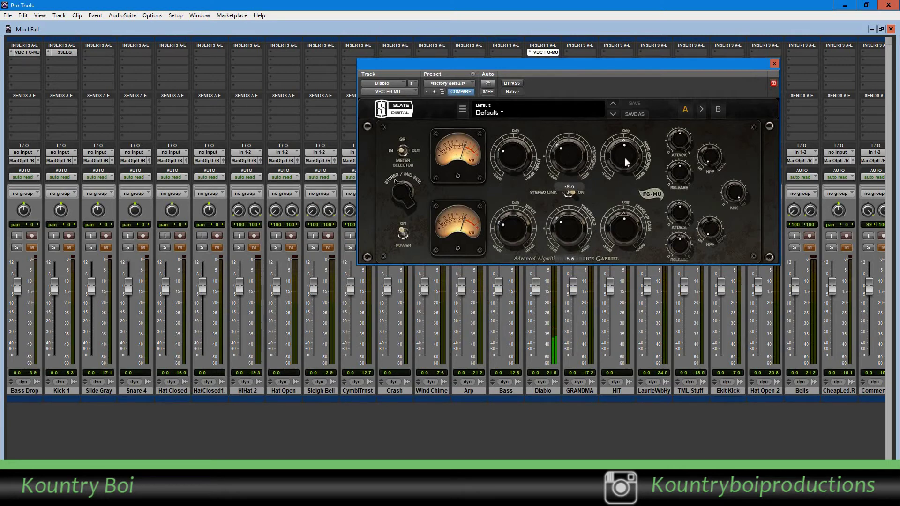
{"action": "left_click_drag", "start_coordinate": [625, 157], "coordinate": [623, 136]}
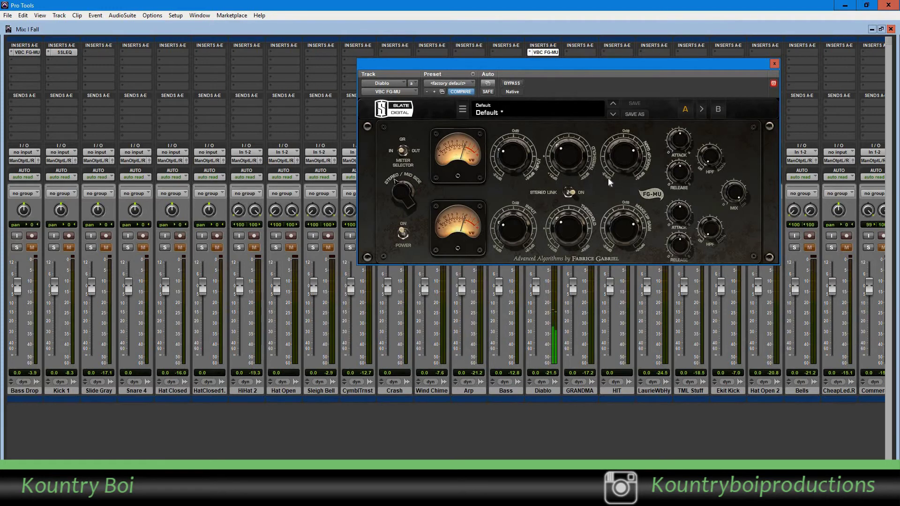
{"action": "left_click", "coordinate": [773, 65]}
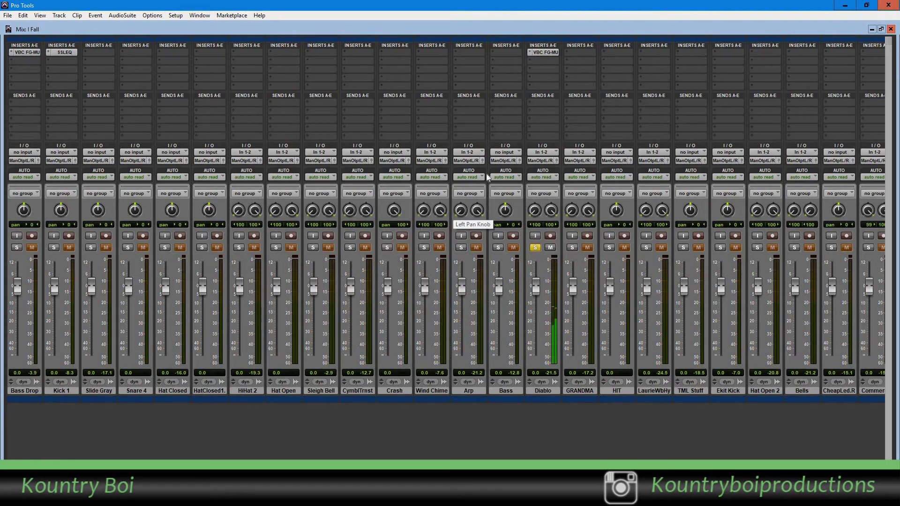
Insert AIR Stereo Width on Diablo's second insert and load its 06 Wider preset.
{"action": "left_click", "coordinate": [531, 62]}
{"action": "mouse_move", "coordinate": [548, 75]}
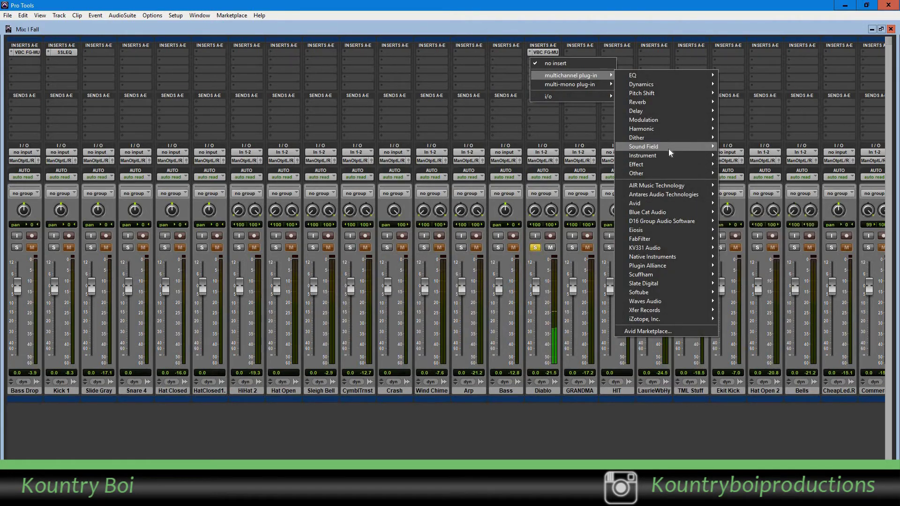
{"action": "mouse_move", "coordinate": [668, 148]}
{"action": "left_click", "coordinate": [745, 148]}
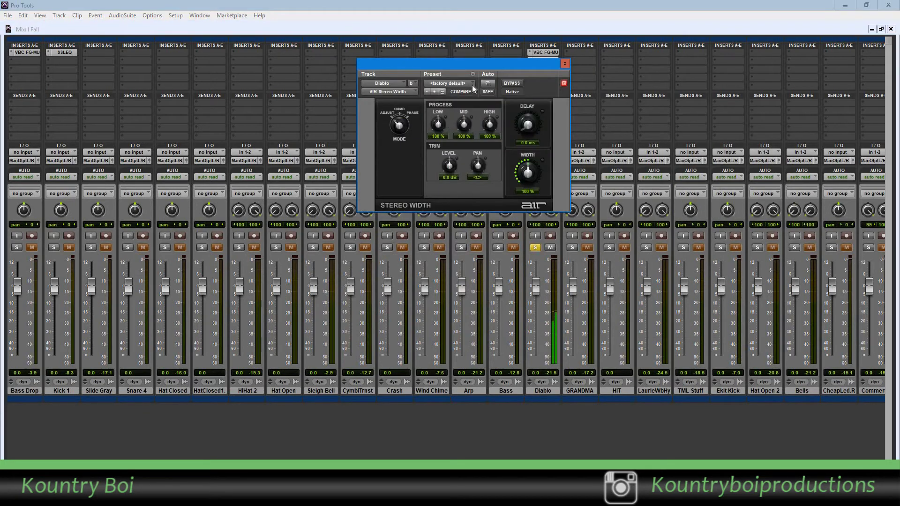
{"action": "left_click", "coordinate": [472, 84]}
{"action": "left_click", "coordinate": [493, 130]}
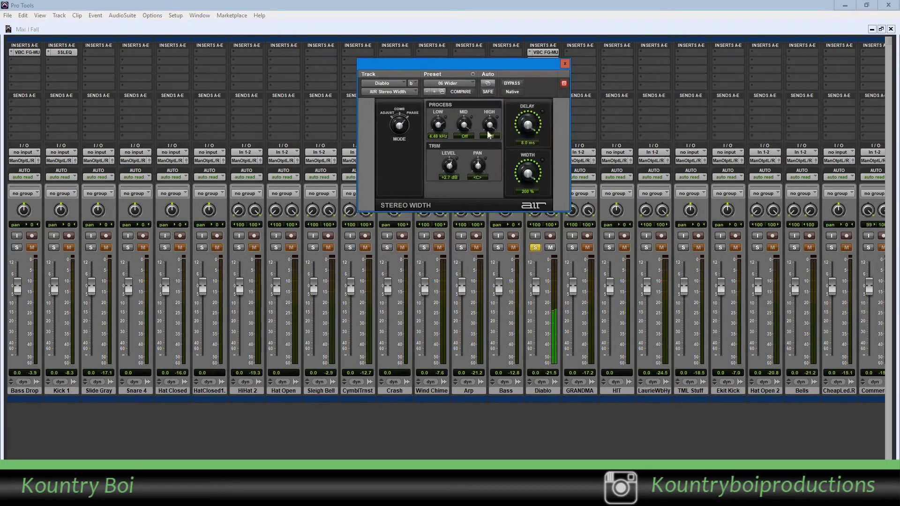
{"action": "left_click_drag", "start_coordinate": [492, 67], "coordinate": [488, 112]}
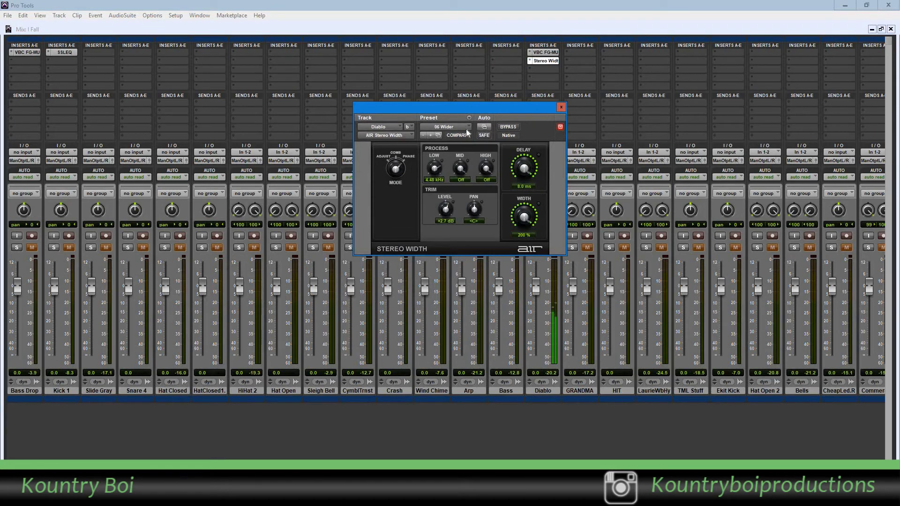
Close the Stereo Width plug-in, lower the Diablo fader to about -3.0 dB, and unsolo the track.
{"action": "left_click", "coordinate": [561, 106]}
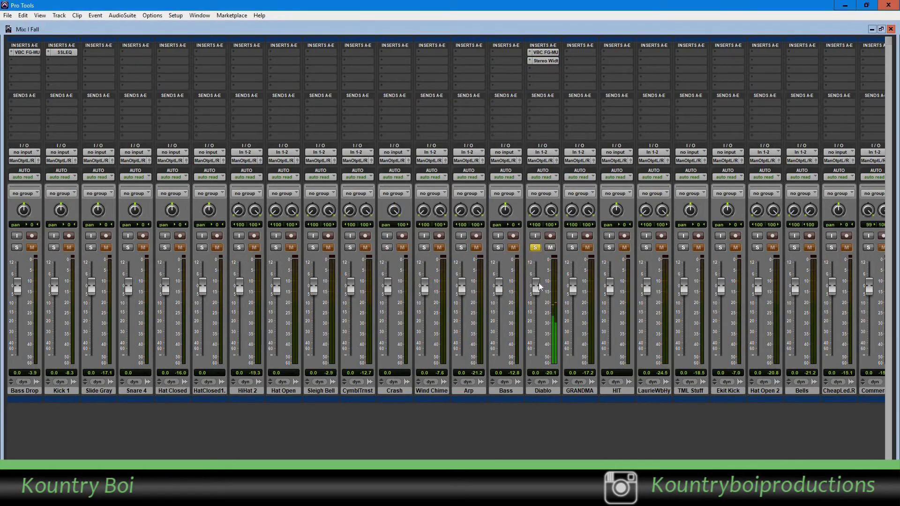
{"action": "left_click_drag", "start_coordinate": [538, 286], "coordinate": [538, 292]}
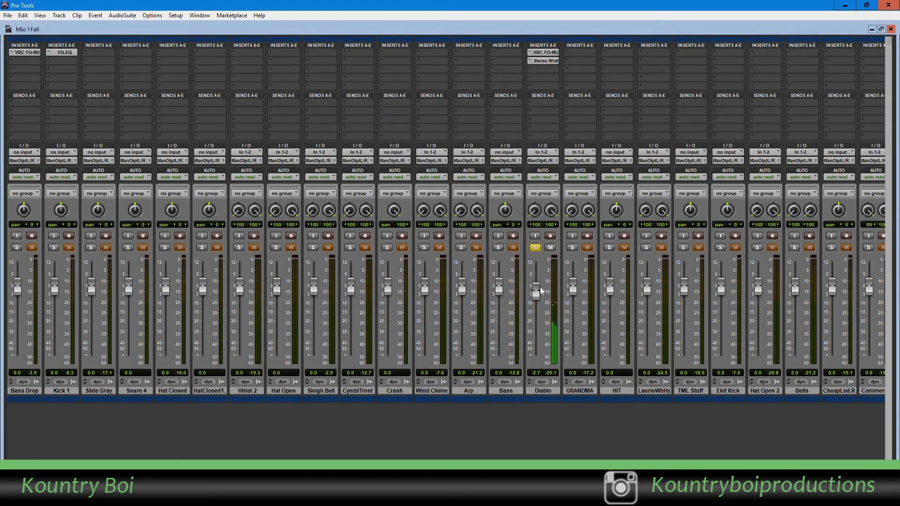
{"action": "left_click", "coordinate": [535, 248]}
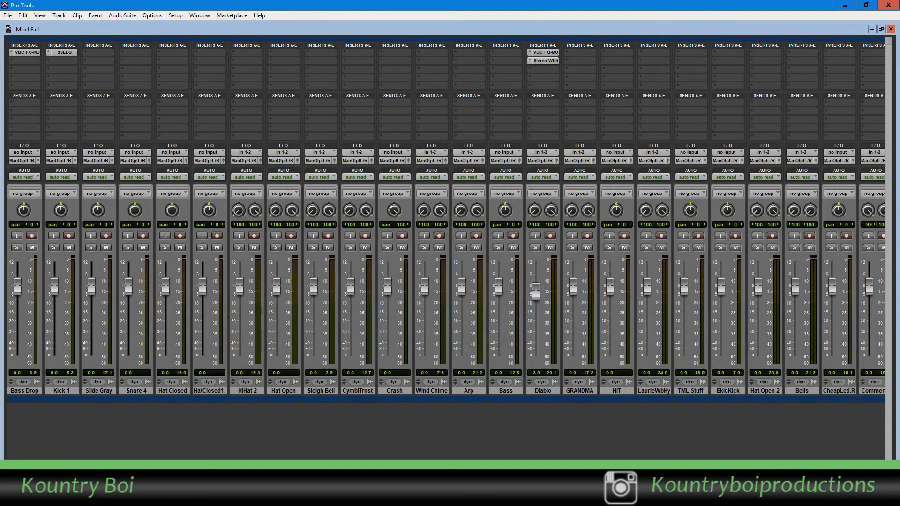
Solo the Arp track and browse the multichannel EQ plug-ins for its first insert without choosing one.
{"action": "scroll", "coordinate": [445, 215], "scroll_direction": "right", "scroll_amount": 2}
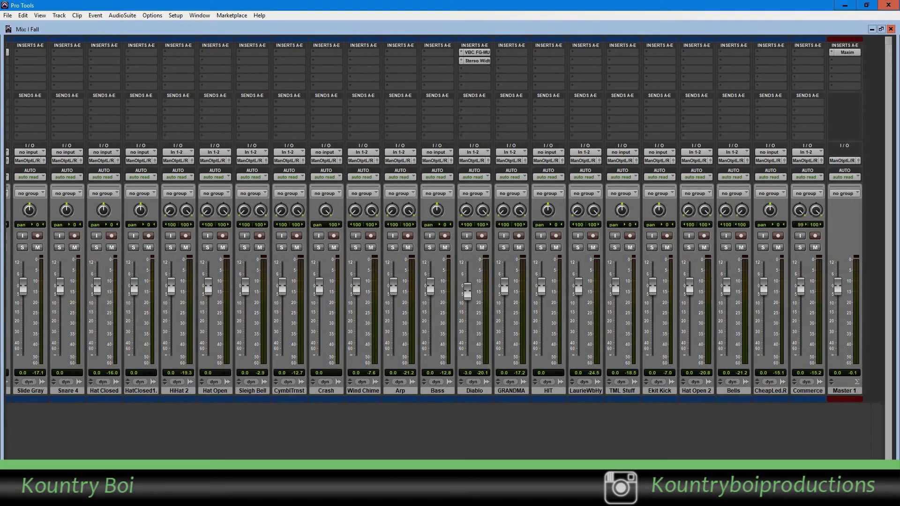
{"action": "scroll", "coordinate": [445, 215], "scroll_direction": "left", "scroll_amount": 2}
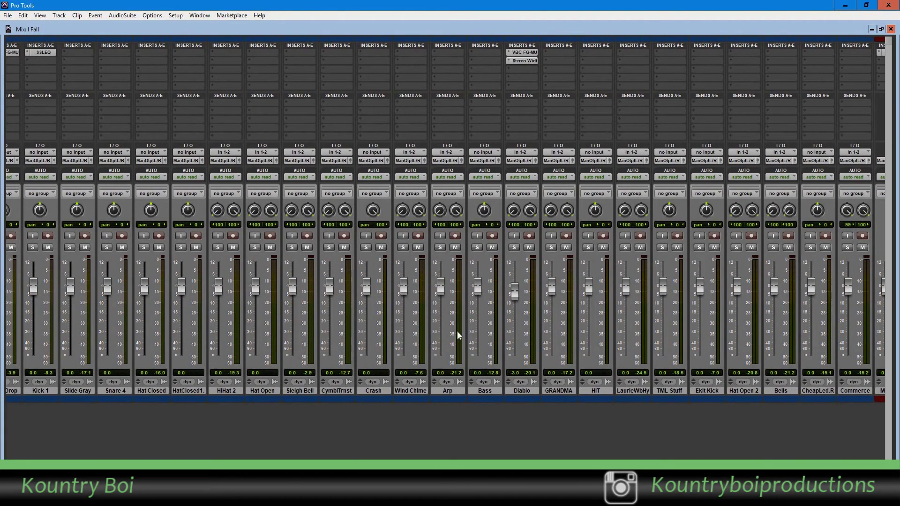
{"action": "left_click", "coordinate": [440, 247]}
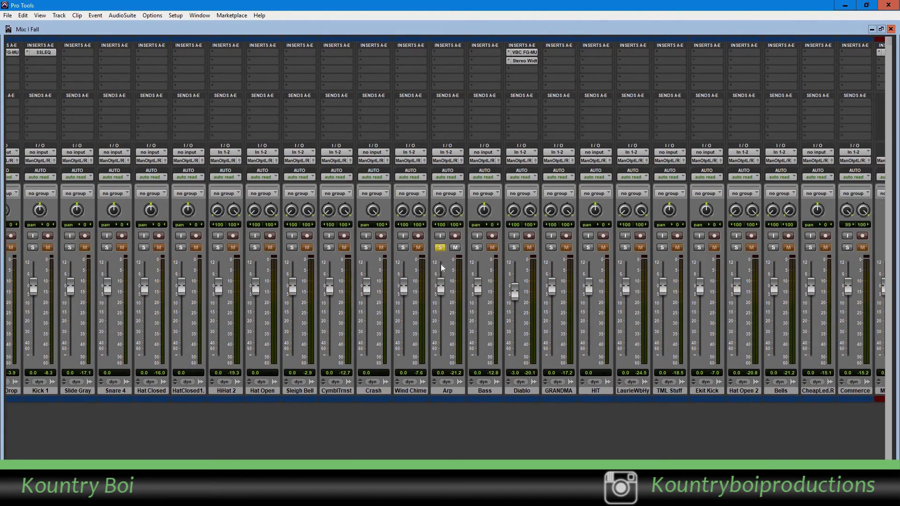
{"action": "left_click", "coordinate": [439, 51]}
{"action": "mouse_move", "coordinate": [447, 69]}
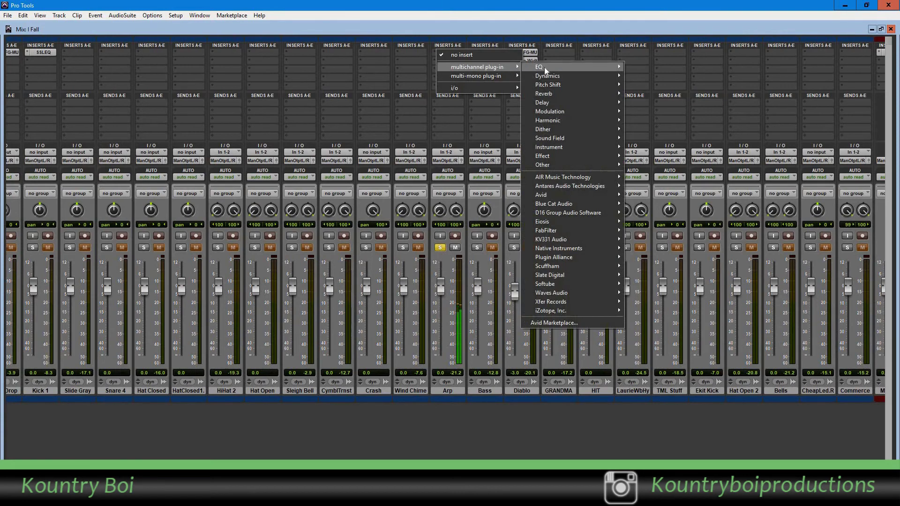
{"action": "mouse_move", "coordinate": [544, 66]}
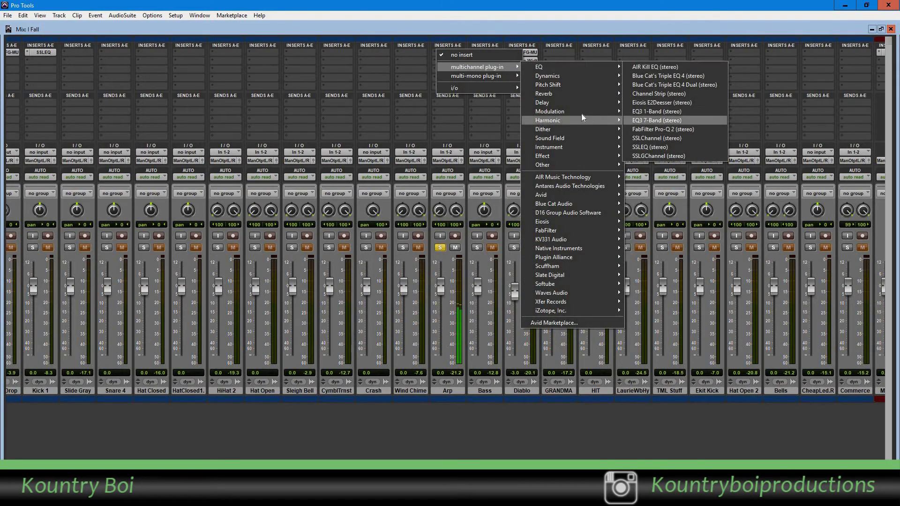
{"action": "left_click", "coordinate": [569, 21]}
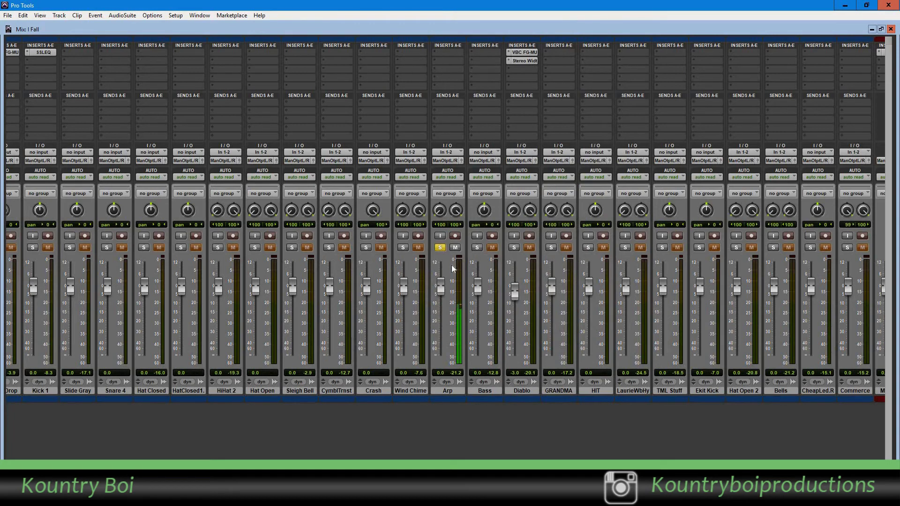
Lower the Arp fader to about -5.7 dB and add VBC FG-MU (stereo) on the track's first insert.
{"action": "left_click_drag", "start_coordinate": [441, 283], "coordinate": [444, 291]}
{"action": "left_click", "coordinate": [440, 54]}
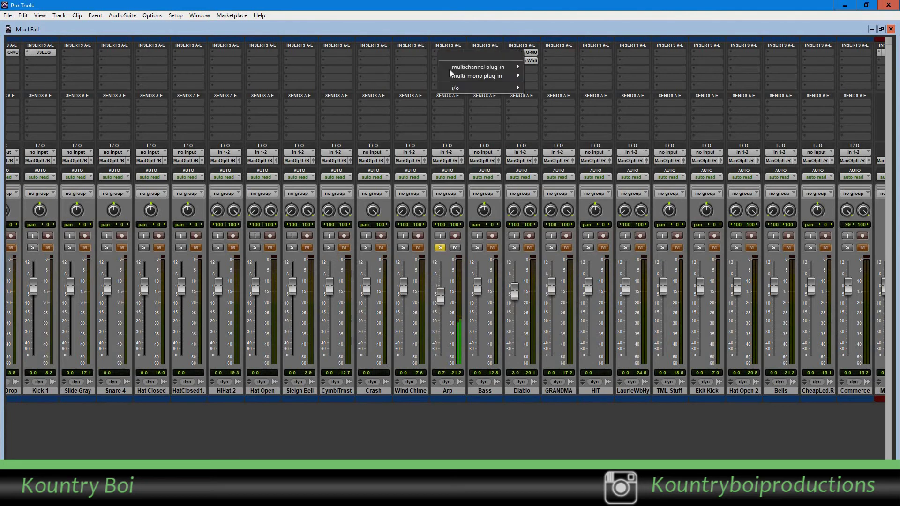
{"action": "mouse_move", "coordinate": [457, 68]}
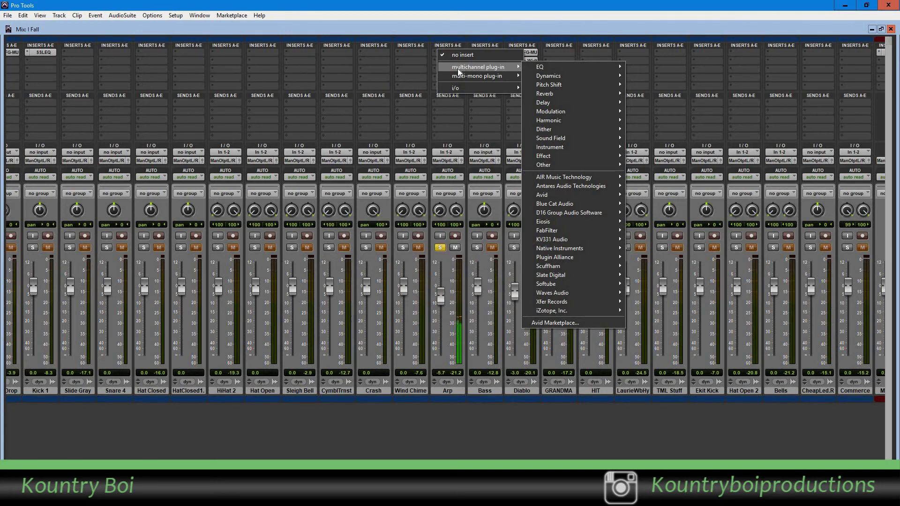
{"action": "mouse_move", "coordinate": [563, 76]}
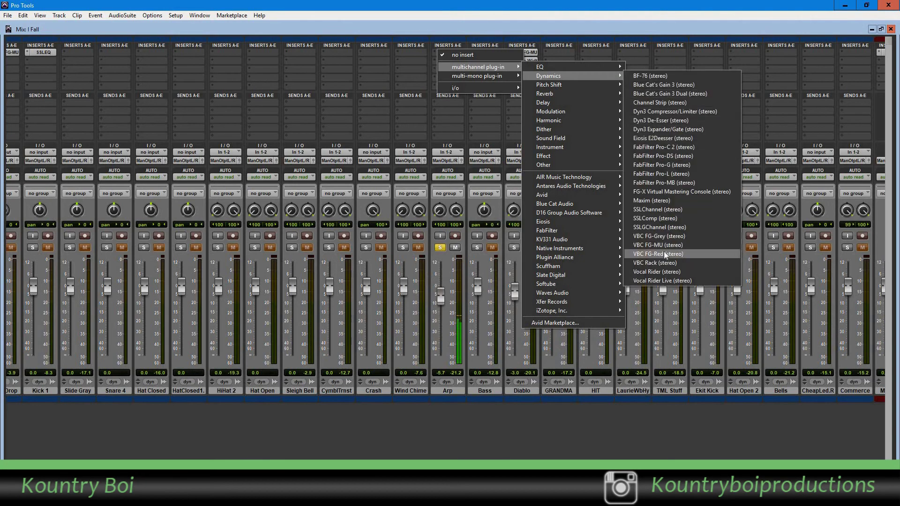
{"action": "left_click", "coordinate": [666, 245]}
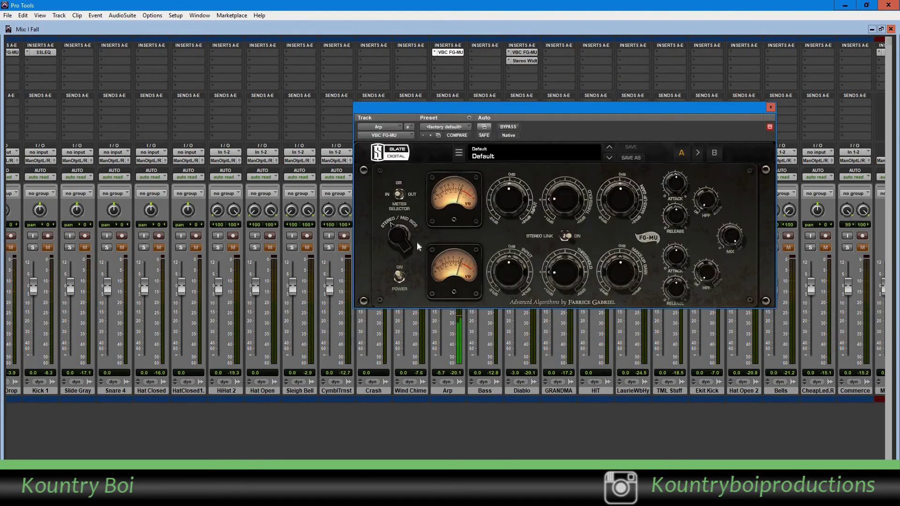
On Arp's FG-MU, lower the input to about -6.5 dB, raise the threshold and makeup gain, close the plug-in, and unsolo the track.
{"action": "left_click_drag", "start_coordinate": [497, 210], "coordinate": [496, 224]}
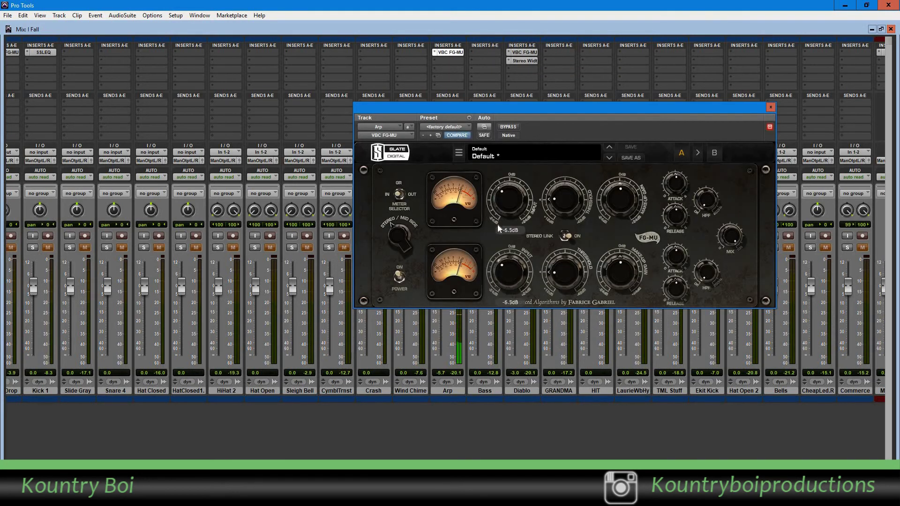
{"action": "left_click_drag", "start_coordinate": [566, 209], "coordinate": [617, 178]}
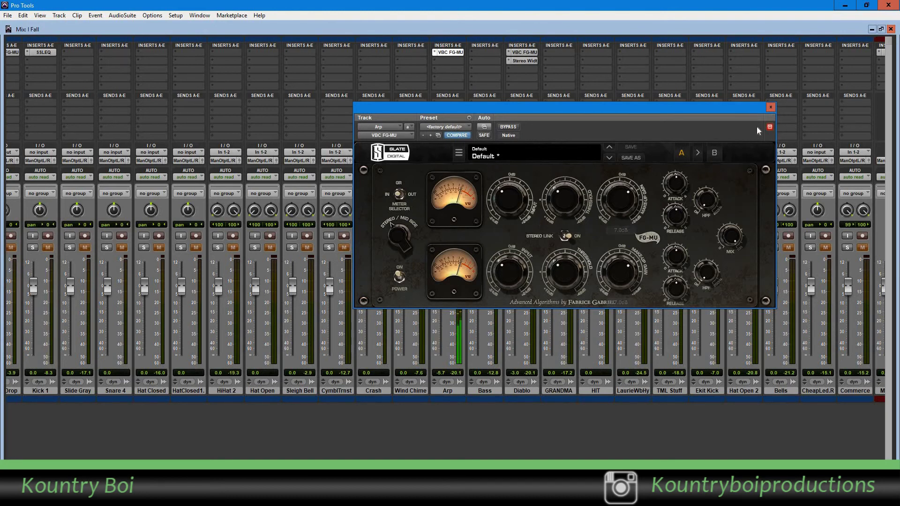
{"action": "left_click", "coordinate": [770, 108]}
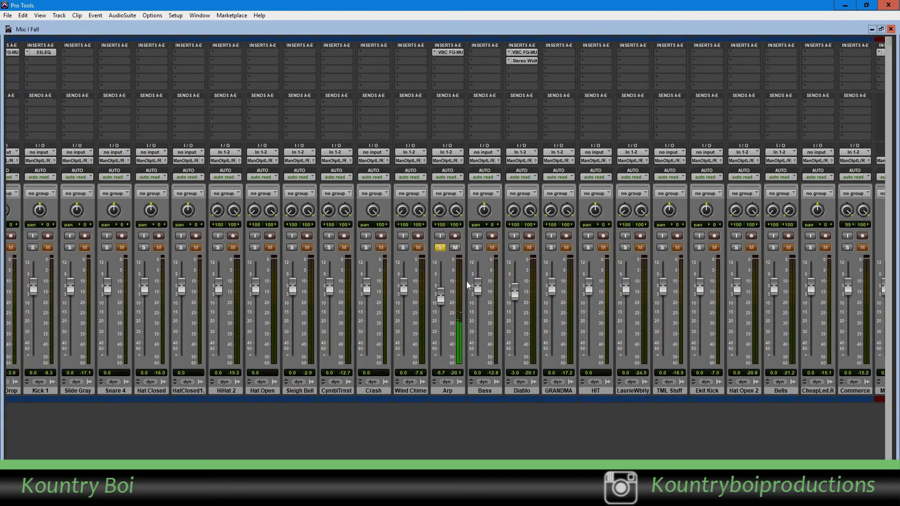
{"action": "left_click", "coordinate": [440, 248]}
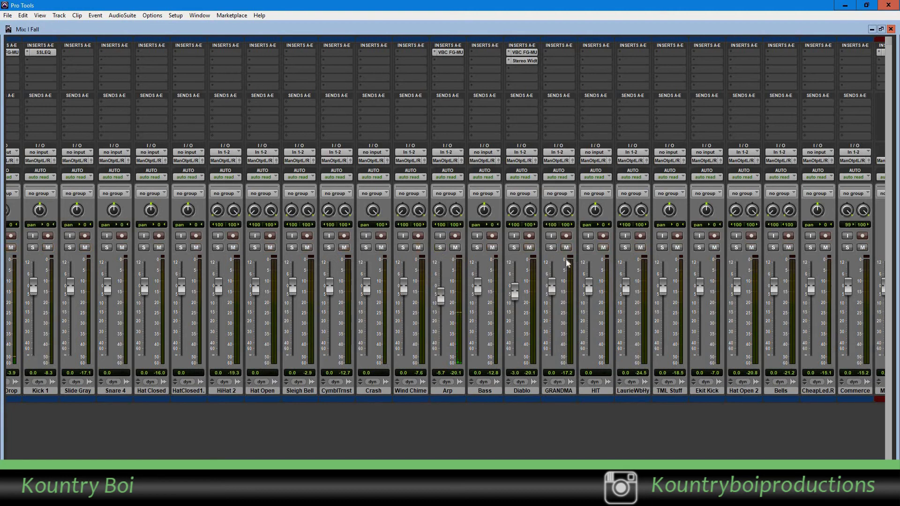
Solo Diablo, Bass, Kick 1, Bass Drop and Arp together, and lower the Arp fader to about -7.0 dB.
{"action": "left_click", "coordinate": [514, 248]}
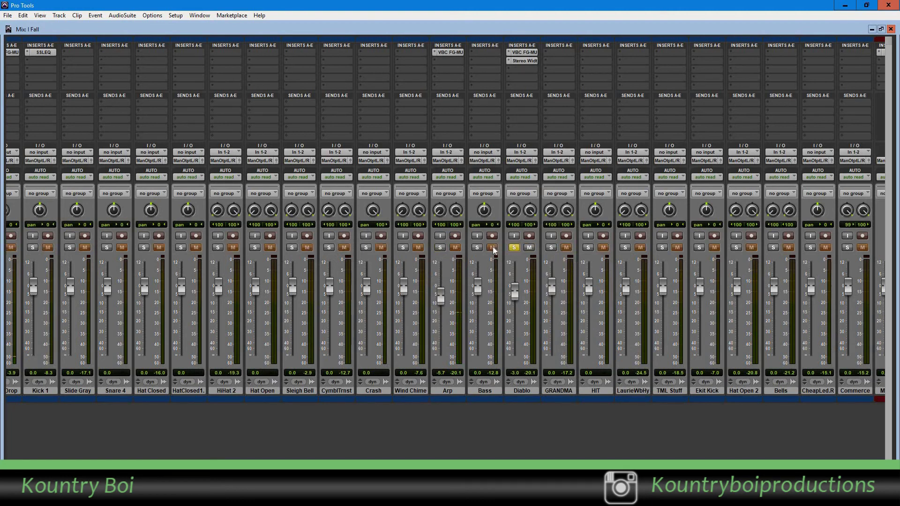
{"action": "scroll", "coordinate": [446, 219], "scroll_direction": "left", "scroll_amount": 1}
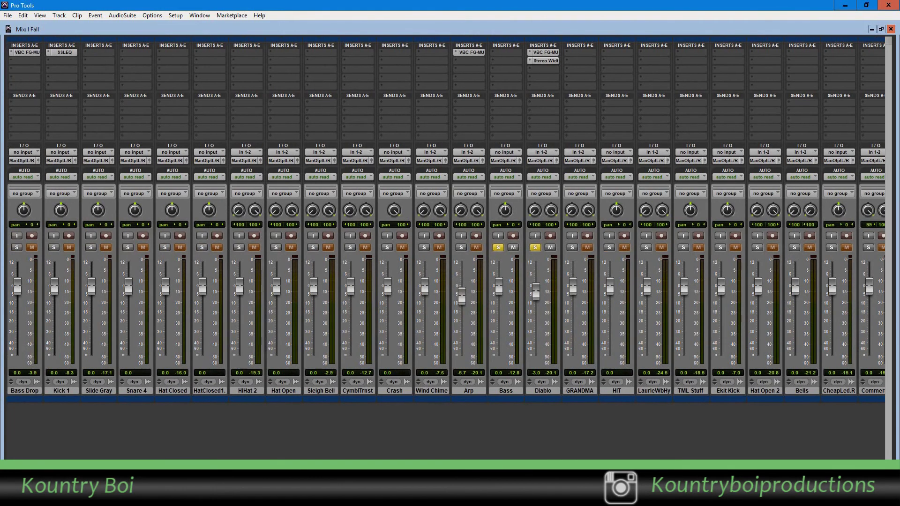
{"action": "left_click", "coordinate": [53, 247]}
{"action": "left_click", "coordinate": [16, 247]}
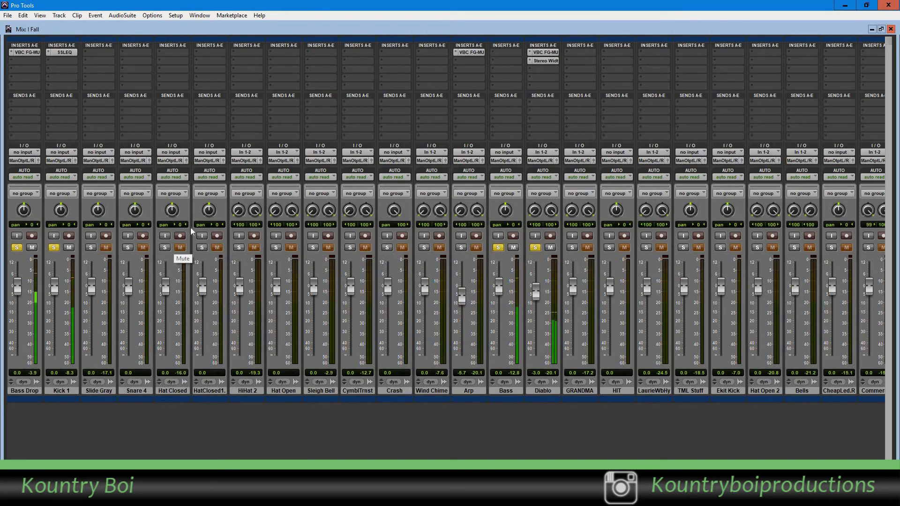
{"action": "left_click", "coordinate": [461, 248]}
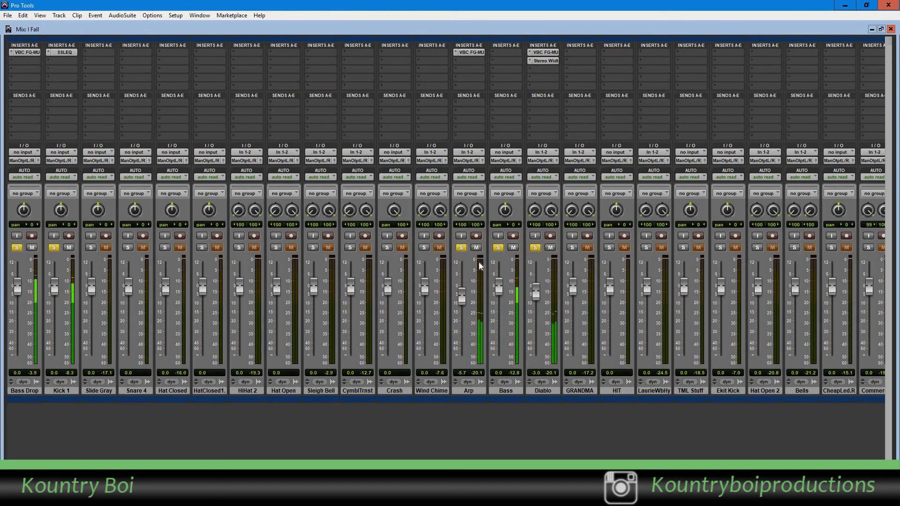
{"action": "left_click_drag", "start_coordinate": [465, 287], "coordinate": [465, 291]}
Isolate the Bass track by muting Diablo, Arp and Bass Drop and unsoloing Kick 1.
{"action": "left_click", "coordinate": [550, 247]}
{"action": "left_click", "coordinate": [475, 247]}
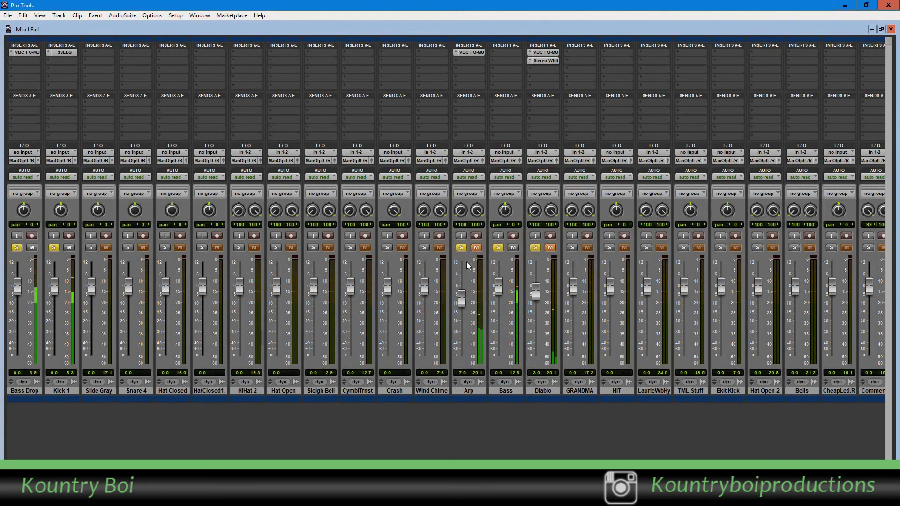
{"action": "left_click", "coordinate": [497, 53]}
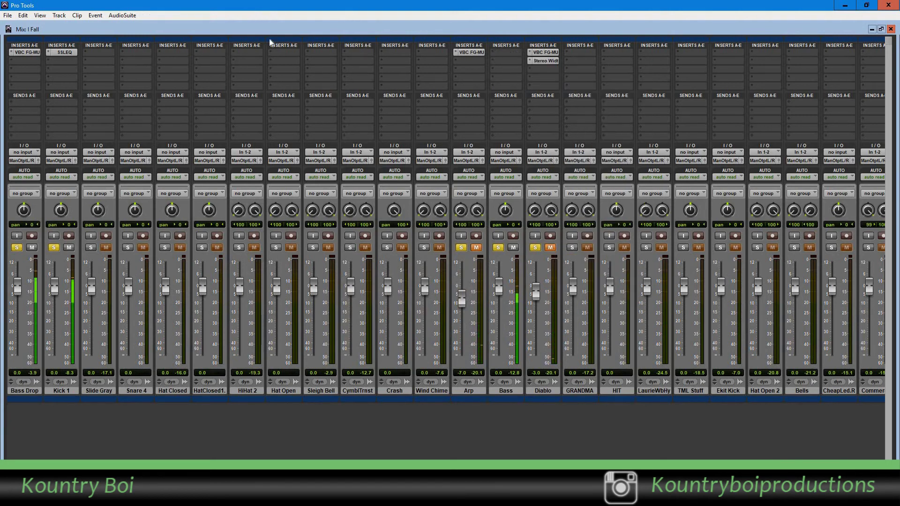
{"action": "left_click", "coordinate": [54, 249]}
{"action": "left_click", "coordinate": [31, 248]}
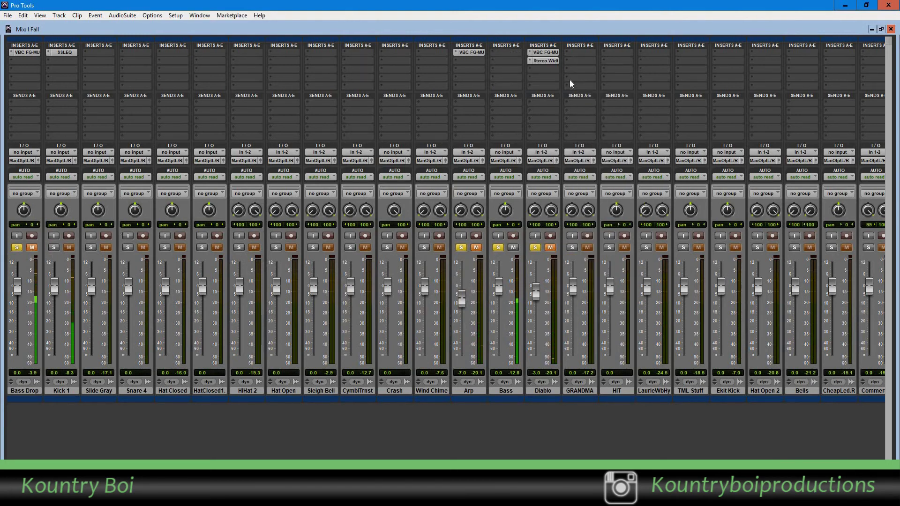
Add the VBC FG-MU (mono) compressor on the Bass track's first insert.
{"action": "left_click", "coordinate": [504, 63]}
{"action": "mouse_move", "coordinate": [507, 69]}
{"action": "mouse_move", "coordinate": [570, 66]}
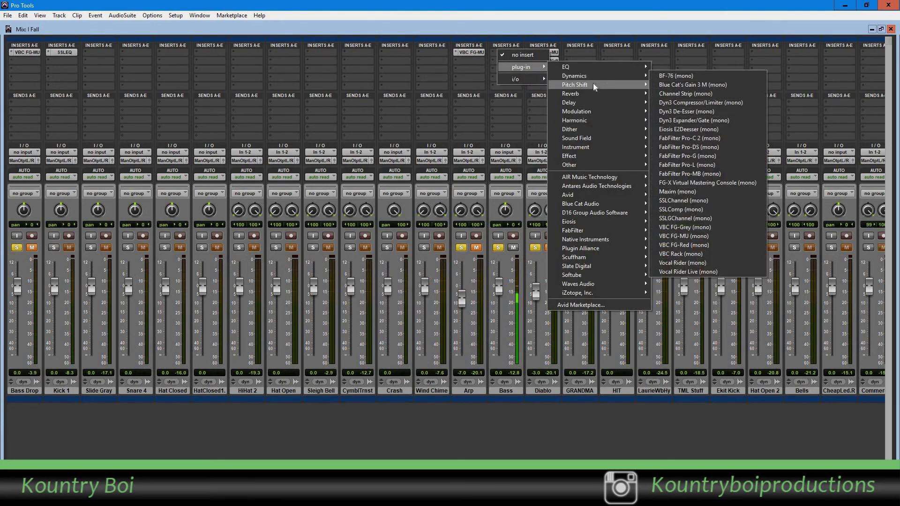
{"action": "mouse_move", "coordinate": [592, 76]}
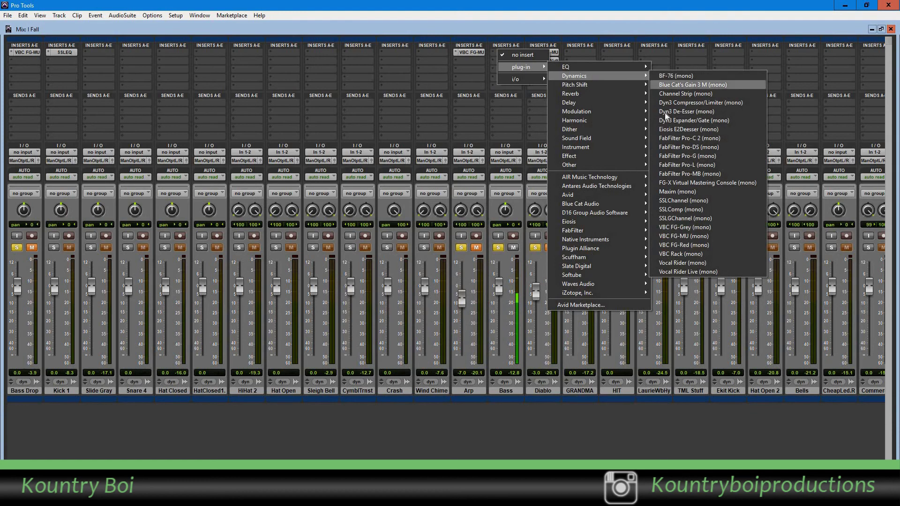
{"action": "left_click", "coordinate": [678, 236]}
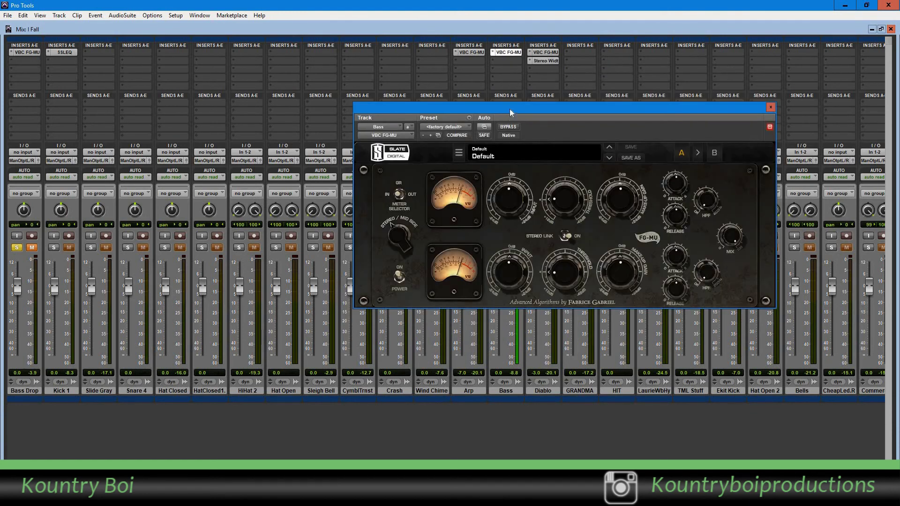
On Bass's FG-MU, set the input to about -7.6 dB, raise the threshold, set makeup gain to about 9.7 dB, and close it.
{"action": "left_click_drag", "start_coordinate": [510, 112], "coordinate": [414, 99]}
{"action": "mouse_move", "coordinate": [419, 197]}
{"action": "left_mouse_down"}
{"action": "mouse_move", "coordinate": [417, 204]}
{"action": "mouse_move", "coordinate": [462, 191]}
{"action": "mouse_move", "coordinate": [461, 175]}
{"action": "mouse_move", "coordinate": [416, 182]}
{"action": "left_mouse_up"}
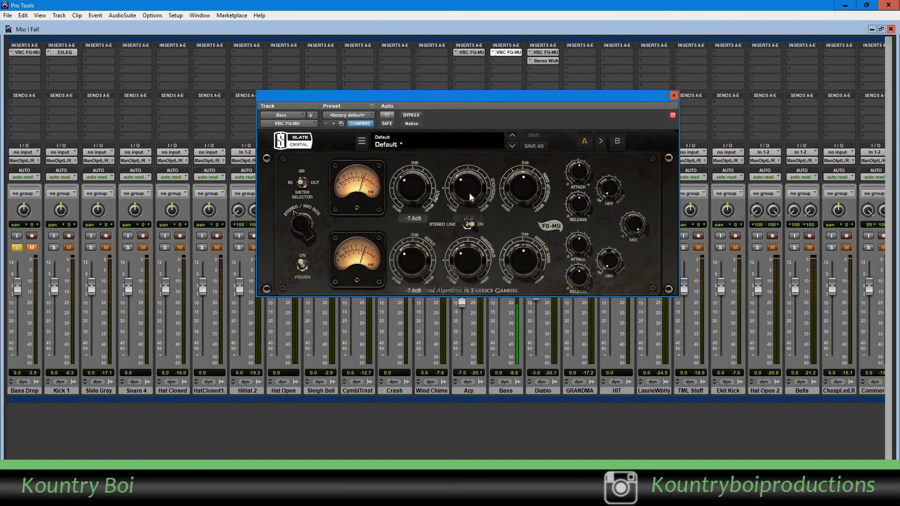
{"action": "left_click_drag", "start_coordinate": [519, 189], "coordinate": [514, 170]}
{"action": "left_click_drag", "start_coordinate": [525, 207], "coordinate": [525, 170]}
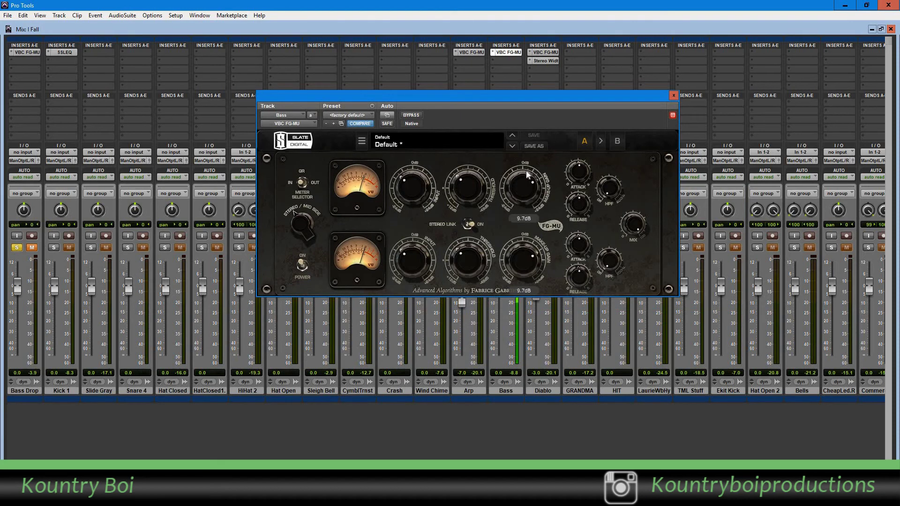
{"action": "left_click", "coordinate": [673, 95]}
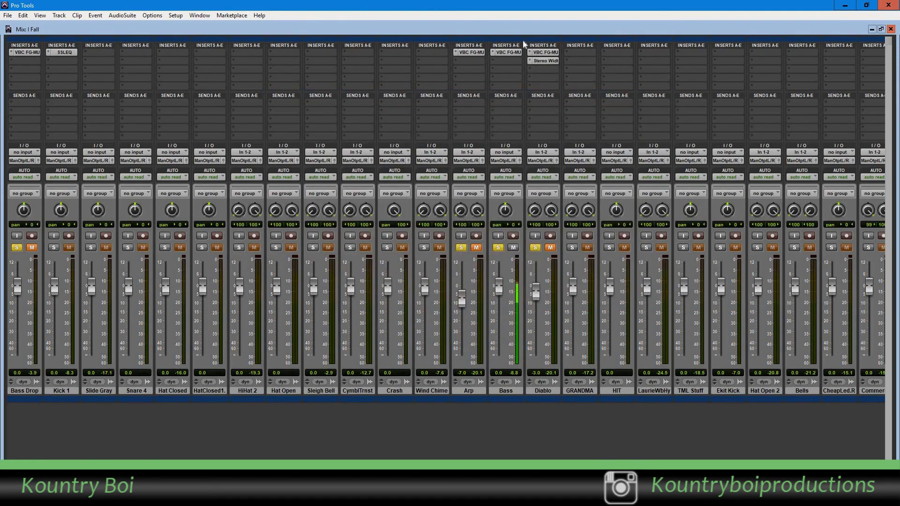
Compare the Bass sound with its FG-MU compressor bypassed and active, and close the plug-in.
{"action": "left_click", "coordinate": [506, 52]}
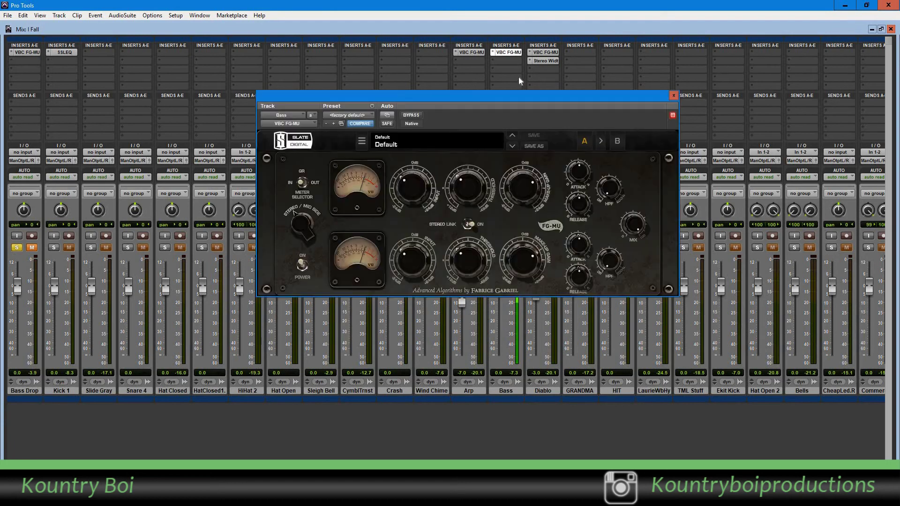
{"action": "left_click", "coordinate": [407, 114]}
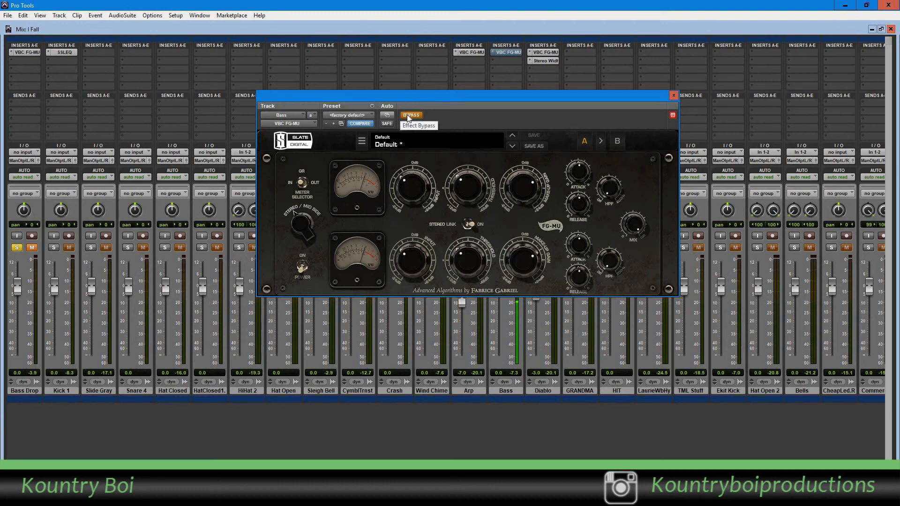
{"action": "left_click", "coordinate": [407, 116]}
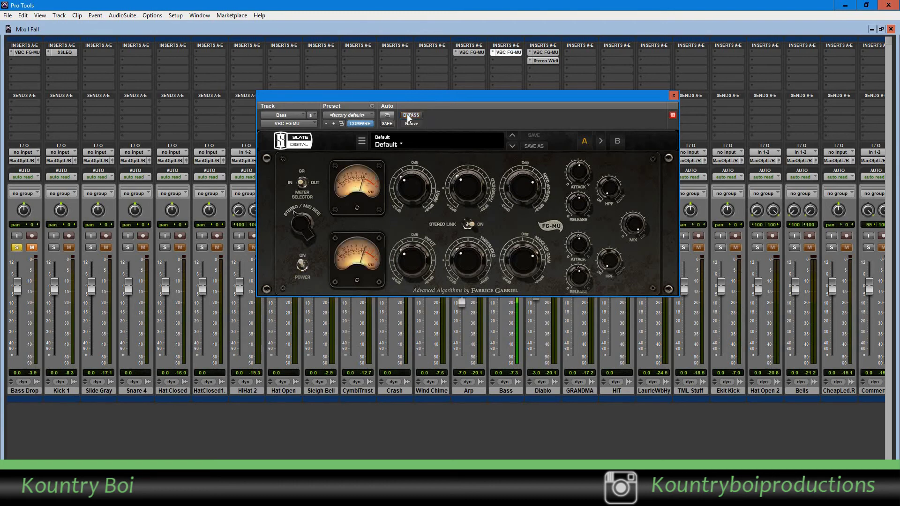
{"action": "left_click", "coordinate": [673, 96]}
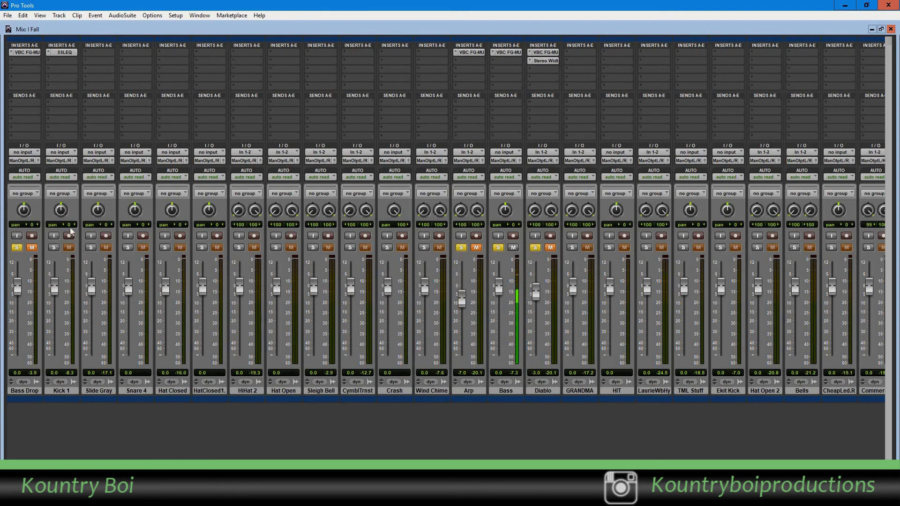
Unmute Bass Drop, Arp and Diablo, solo Kick 1 alongside them, and play the mix.
{"action": "left_click", "coordinate": [32, 248]}
{"action": "left_click", "coordinate": [477, 247]}
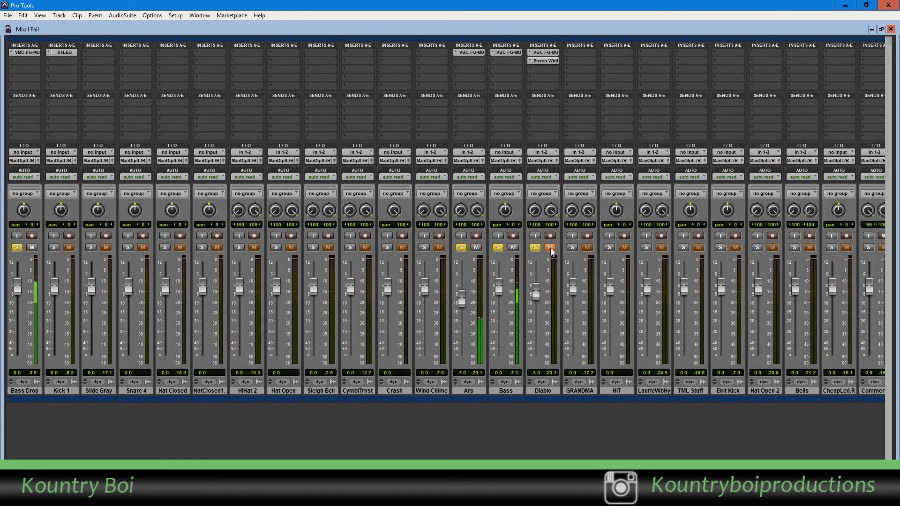
{"action": "left_click", "coordinate": [550, 248]}
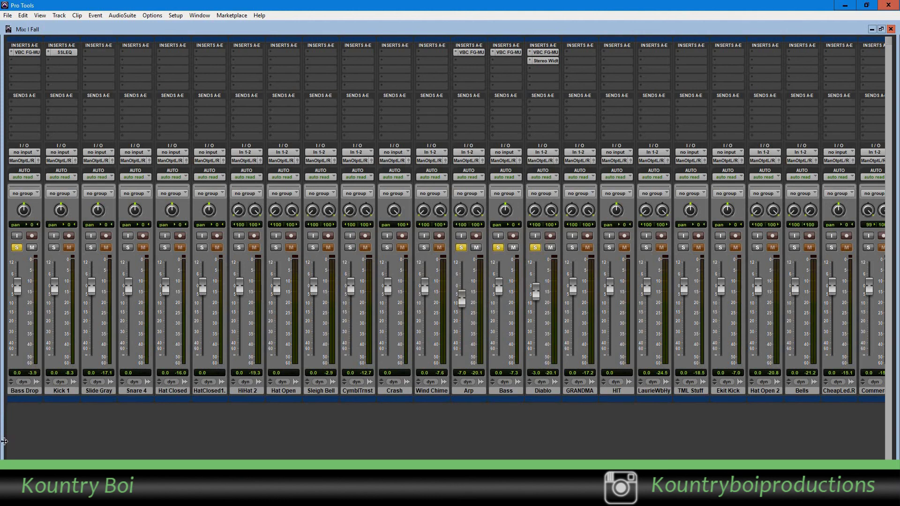
{"action": "left_click", "coordinate": [53, 247]}
{"action": "key", "text": "space"}
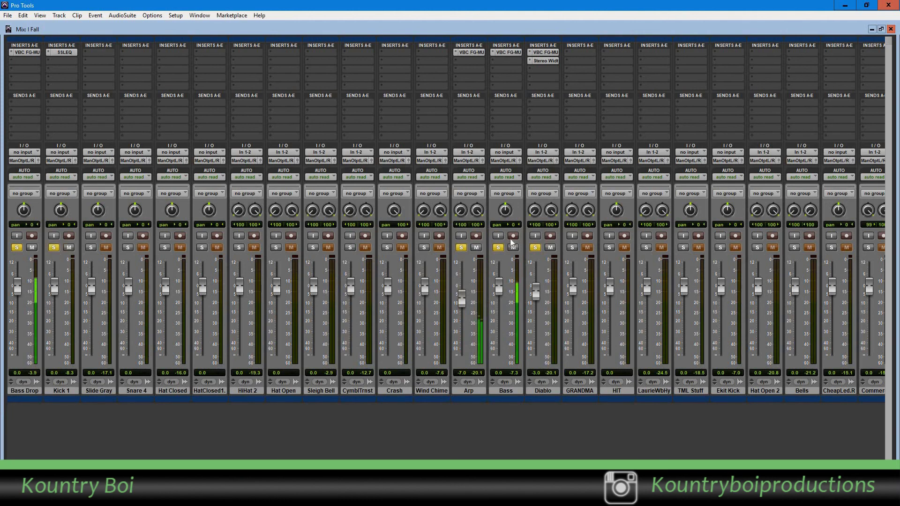
Solo Slide Gray with the other soloed tracks and briefly audition Snare 4, leaving Snare 4 unsoloed.
{"action": "left_click", "coordinate": [91, 247]}
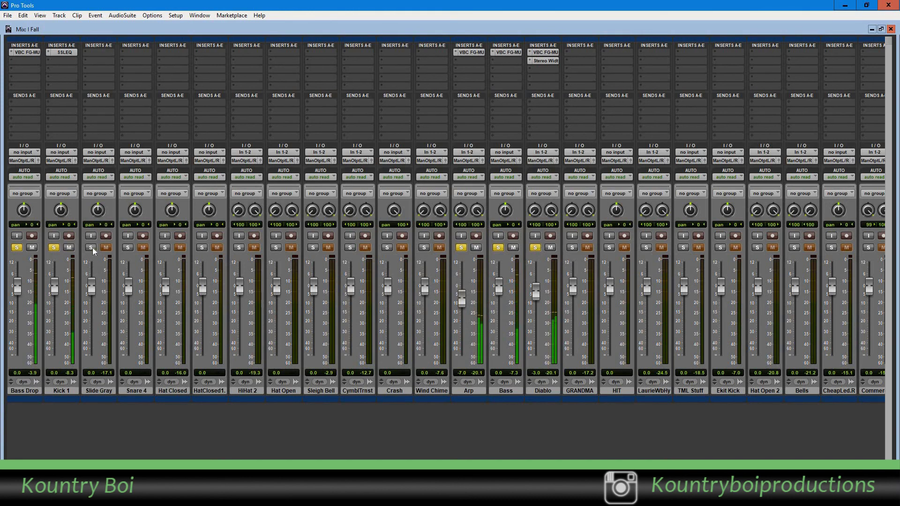
{"action": "left_click", "coordinate": [128, 247]}
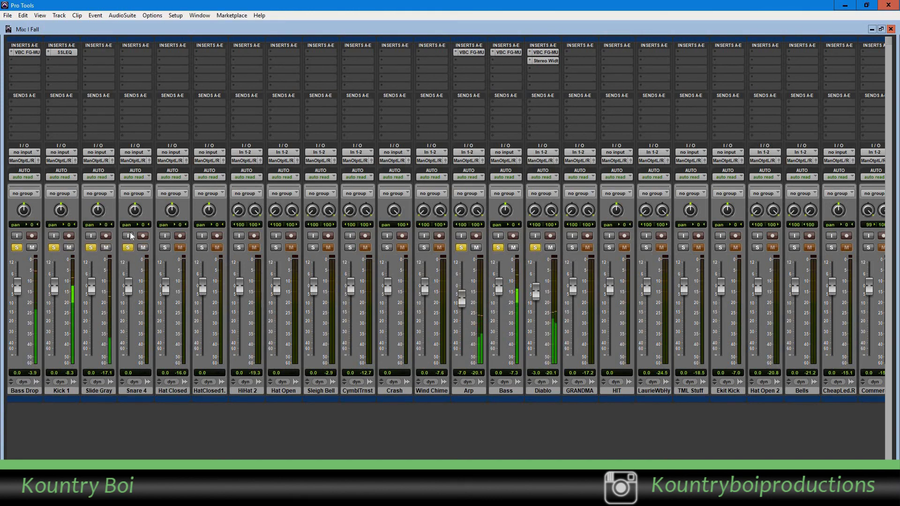
{"action": "left_click", "coordinate": [129, 247]}
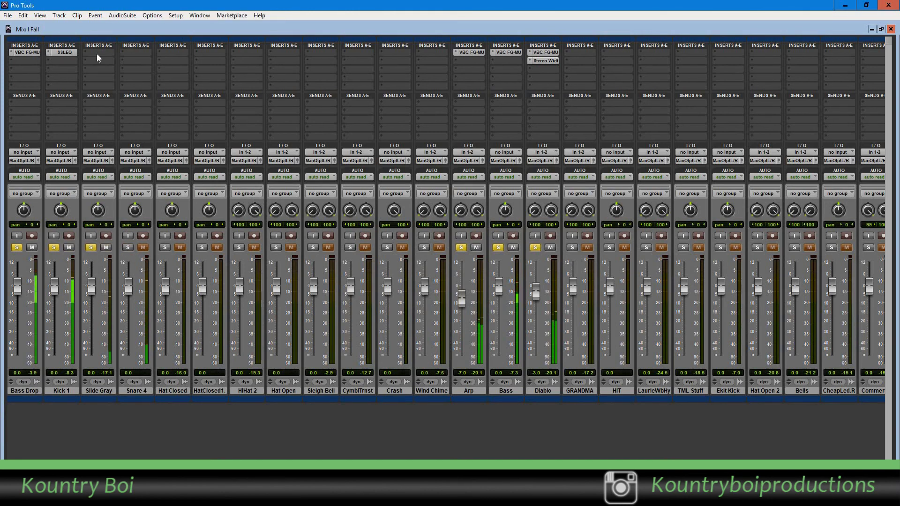
Isolate Slide Gray by muting Kick 1, Bass Drop, Diablo, Bass and Arp.
{"action": "left_click", "coordinate": [69, 247]}
{"action": "left_click", "coordinate": [31, 247]}
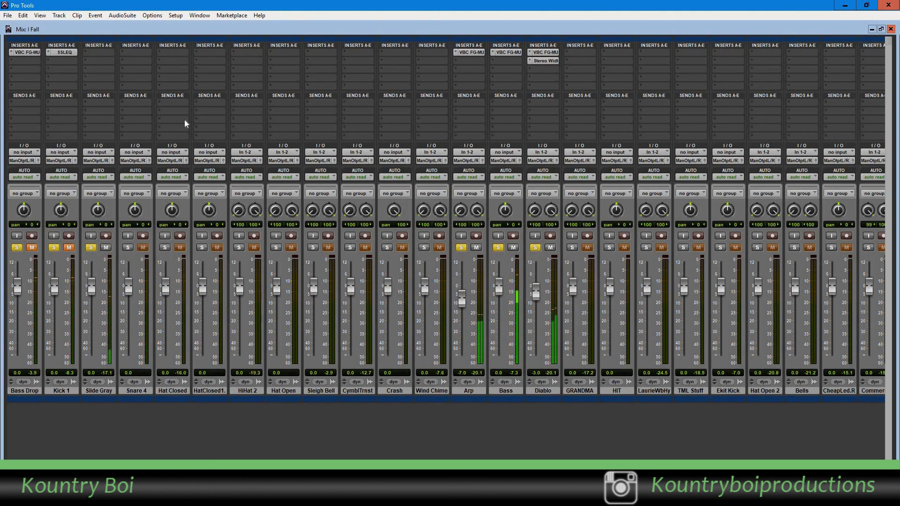
{"action": "left_click", "coordinate": [550, 247]}
{"action": "left_click", "coordinate": [513, 247]}
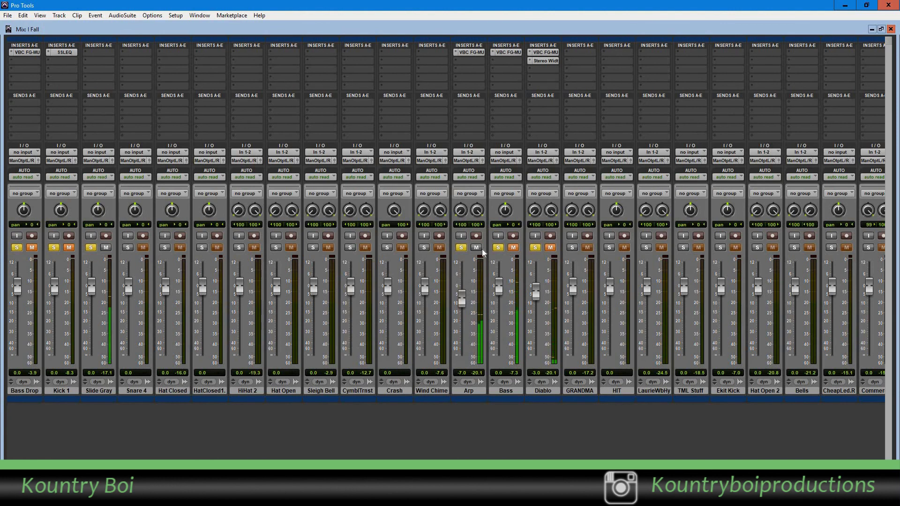
{"action": "left_click", "coordinate": [476, 247]}
Add the SSLEQ (mono) equalizer on Slide Gray's first insert.
{"action": "left_click", "coordinate": [100, 62]}
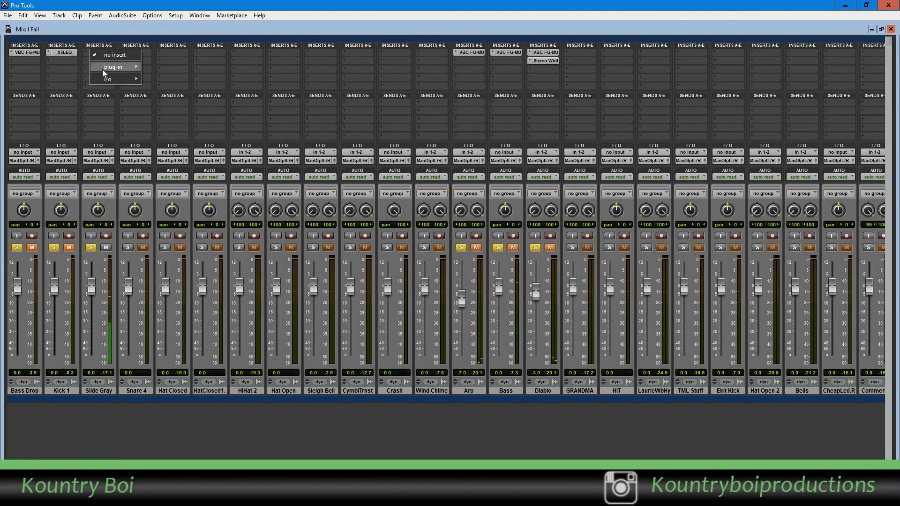
{"action": "mouse_move", "coordinate": [108, 67]}
{"action": "mouse_move", "coordinate": [183, 69]}
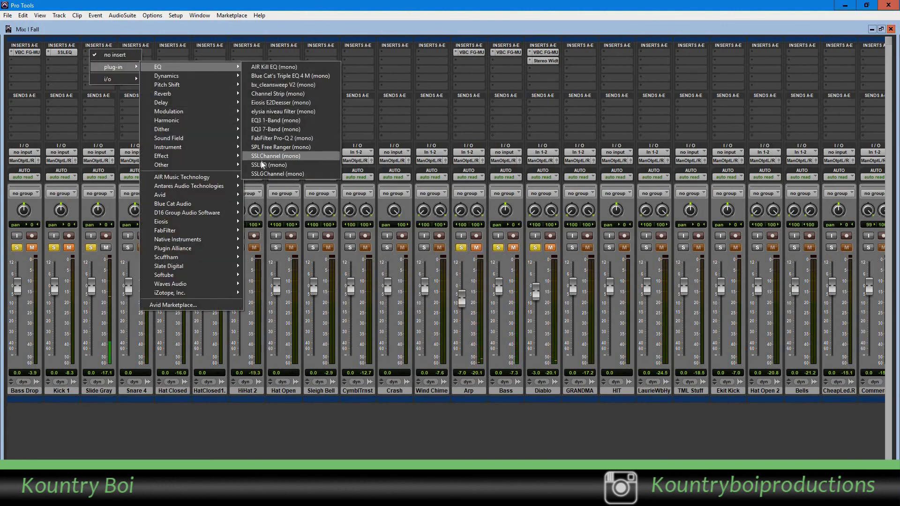
{"action": "left_click", "coordinate": [261, 164]}
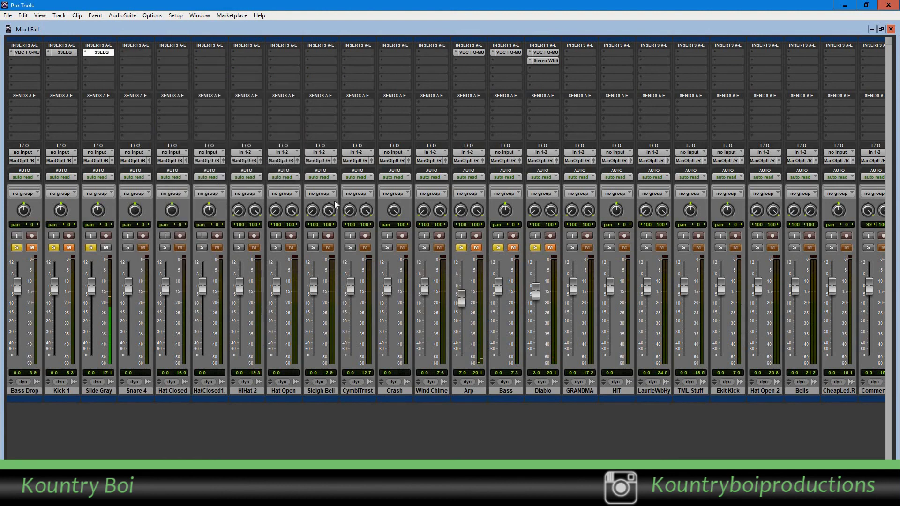
{"action": "left_click", "coordinate": [272, 164]}
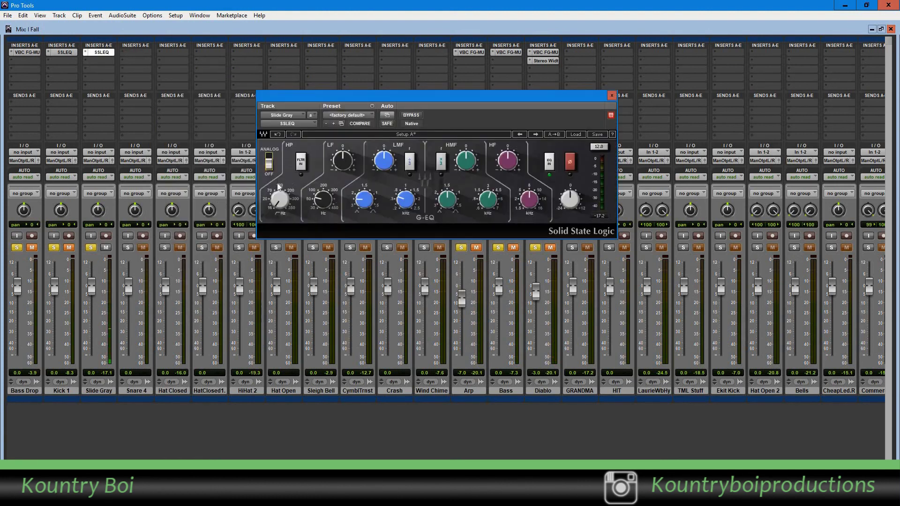
On Slide Gray's SSLEQ, raise the high-pass frequency, enable the filter, cut the LMF gain, and boost the HMF gain.
{"action": "left_click_drag", "start_coordinate": [278, 186], "coordinate": [298, 190]}
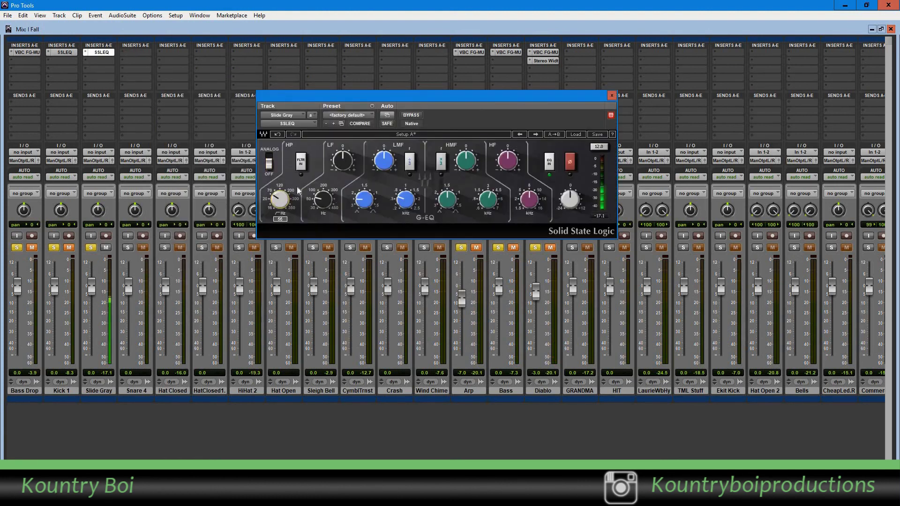
{"action": "left_click", "coordinate": [300, 162]}
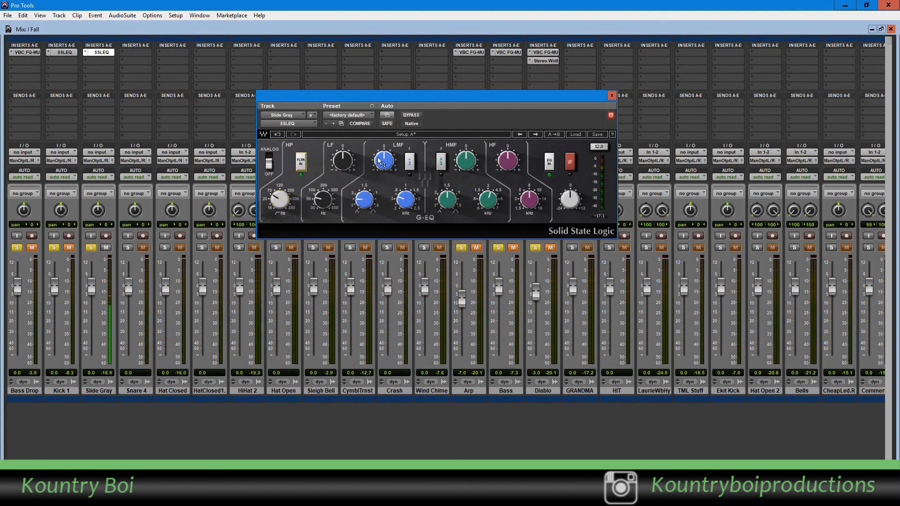
{"action": "left_click_drag", "start_coordinate": [380, 160], "coordinate": [380, 178]}
{"action": "left_click_drag", "start_coordinate": [466, 161], "coordinate": [465, 150]}
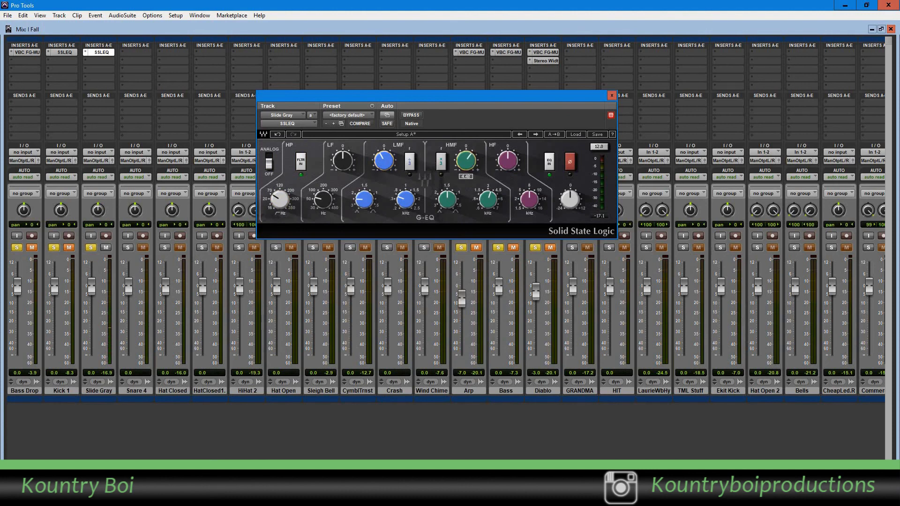